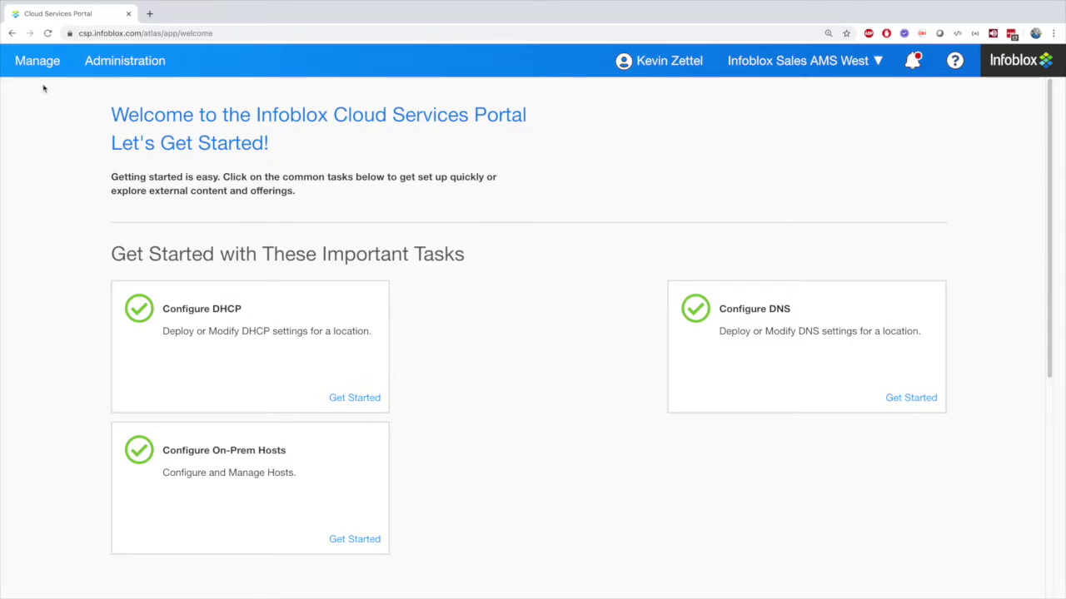
# Open the On-Prem Hosts management page.
pyautogui.click(38, 64)
pyautogui.click(40, 140)
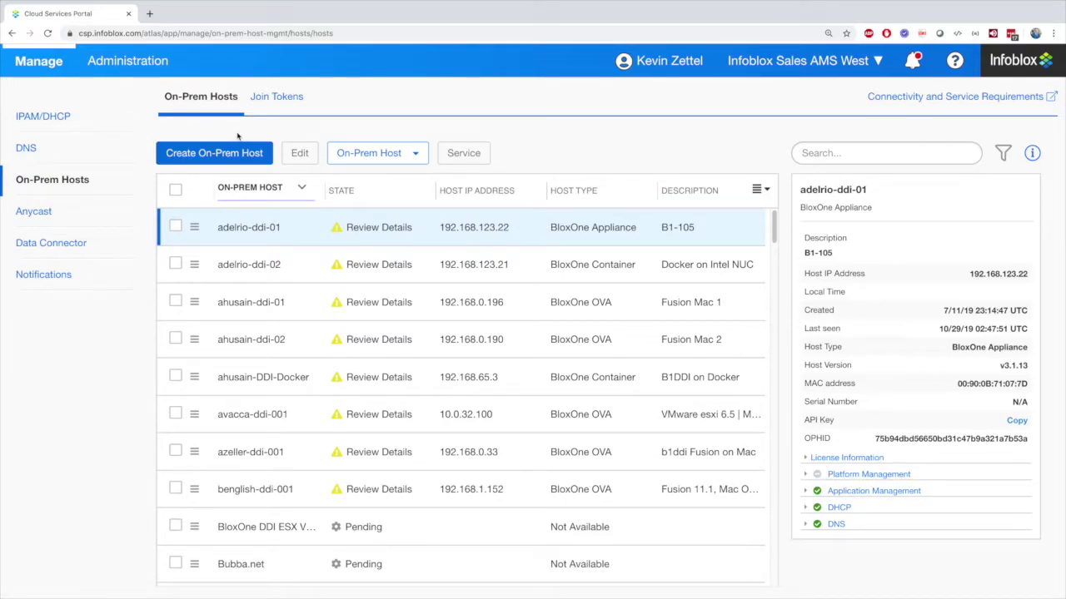
# Start creating an on-prem host named Demo_test, leaving its description empty.
pyautogui.click(227, 152)
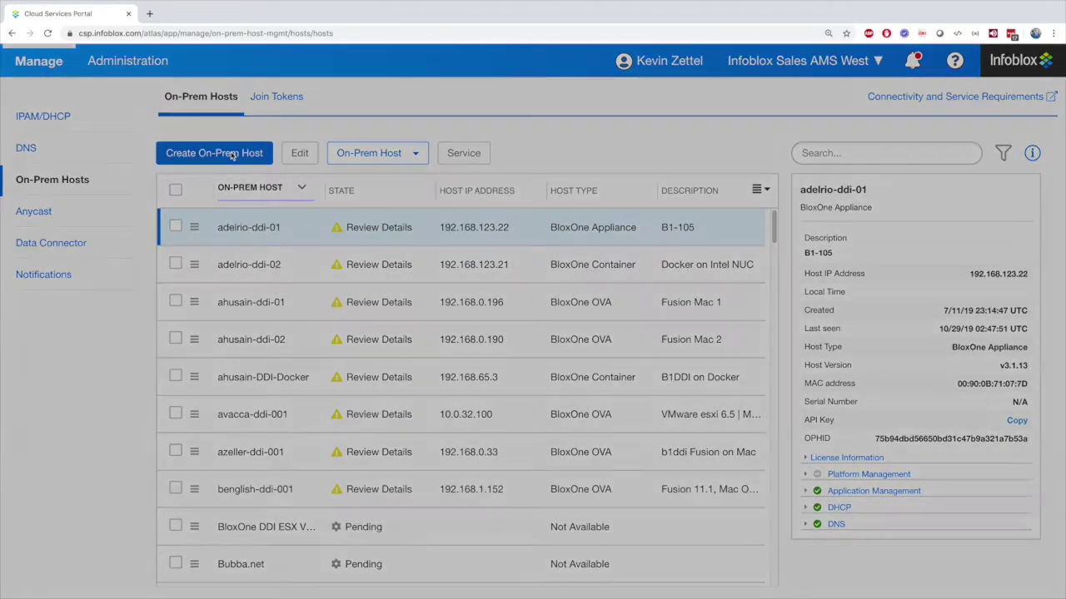
pyautogui.click(270, 138)
pyautogui.write('Demo_test')
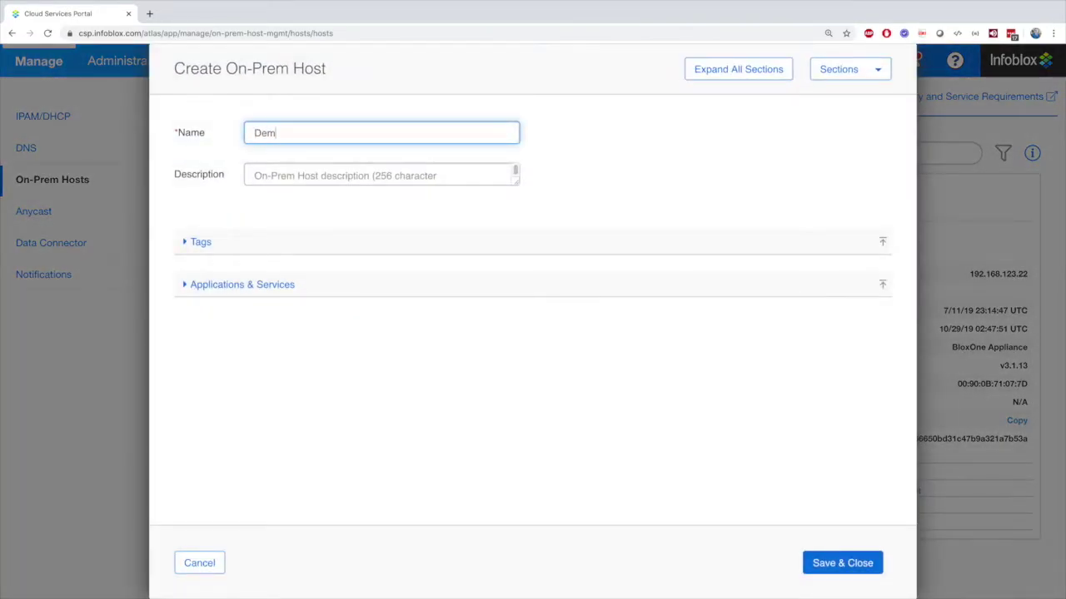
pyautogui.click(287, 174)
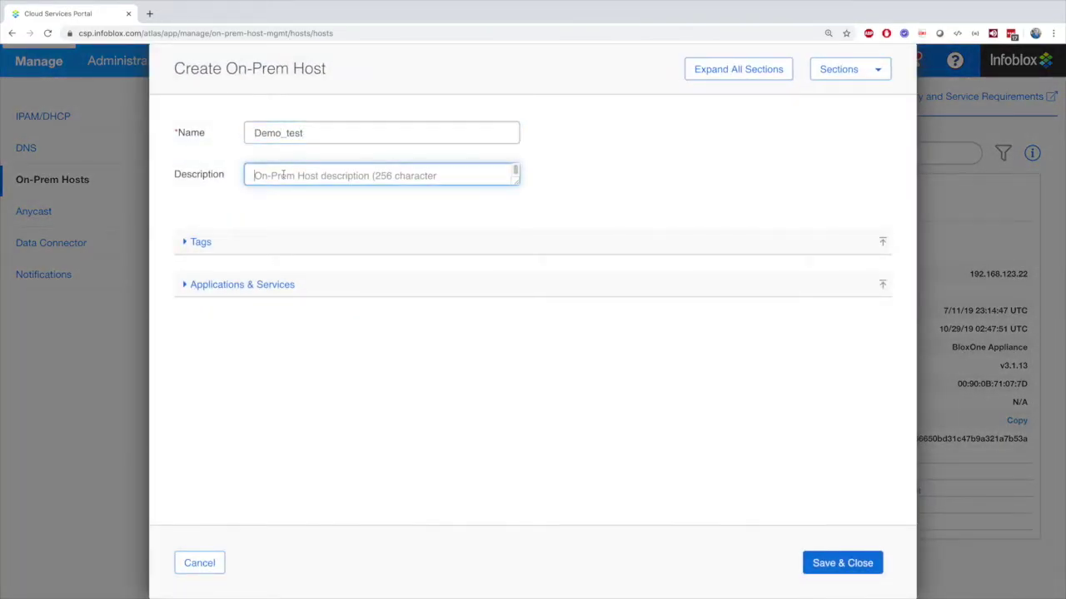
# Try out a blank tag row and the Anycast and DNS services on the new host, and discard the host.
pyautogui.click(229, 242)
pyautogui.click(201, 294)
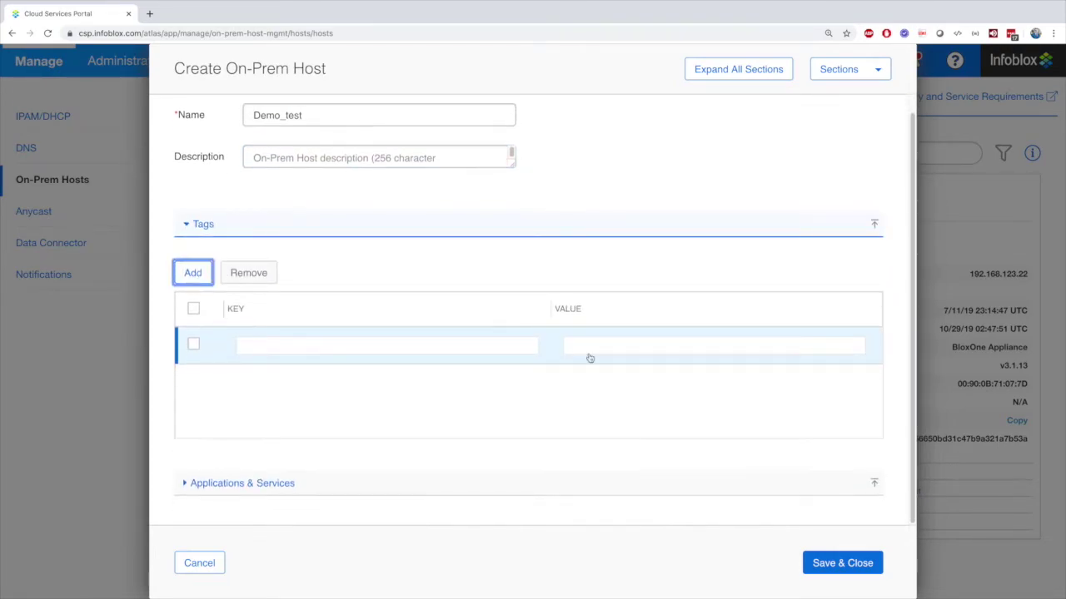
pyautogui.click(214, 485)
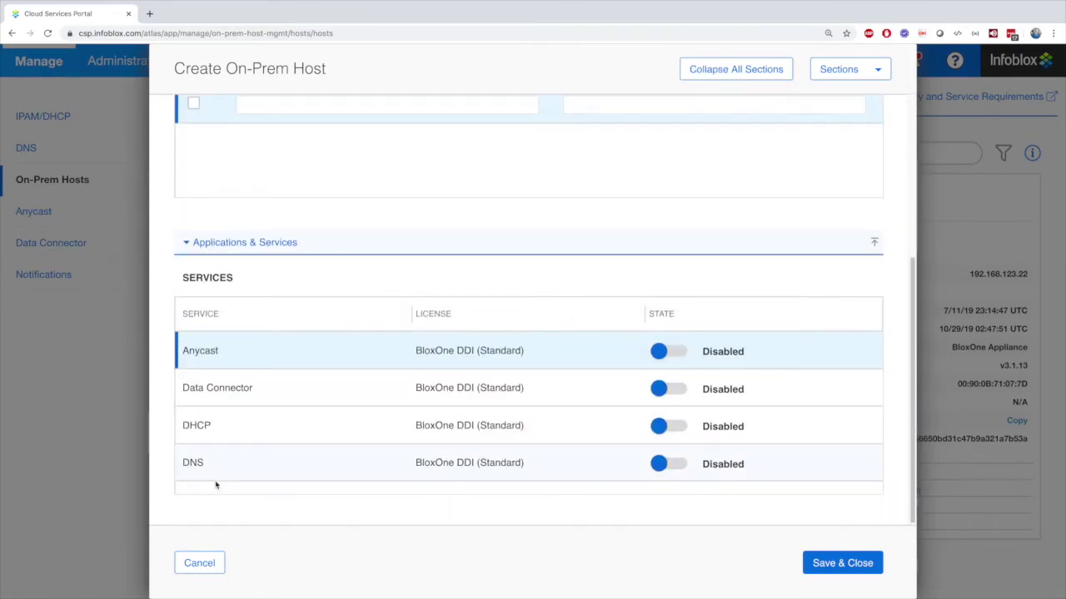
pyautogui.click(659, 353)
pyautogui.click(670, 467)
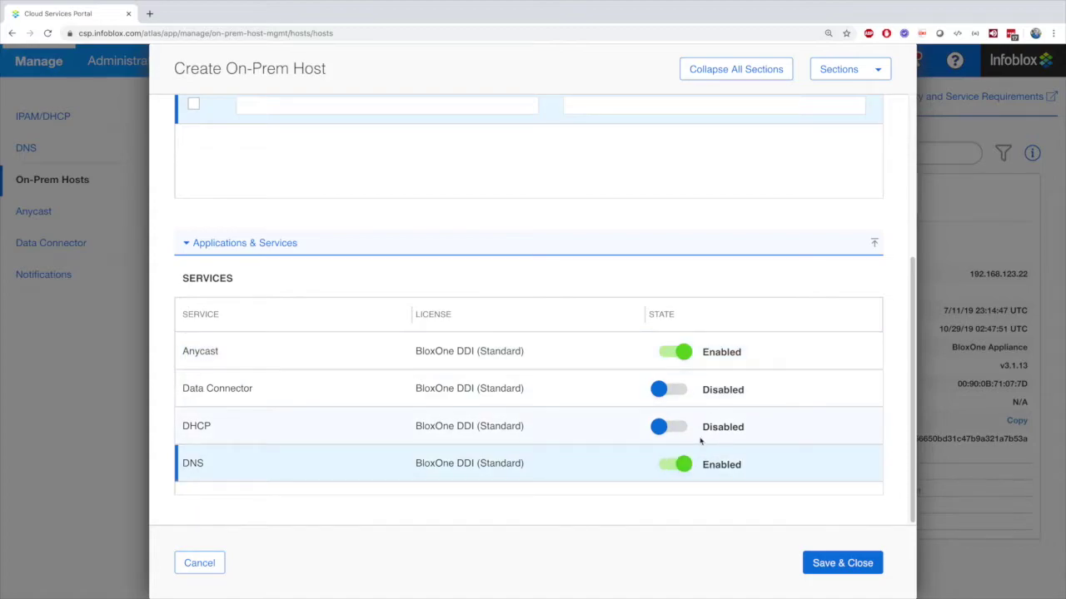
pyautogui.click(178, 566)
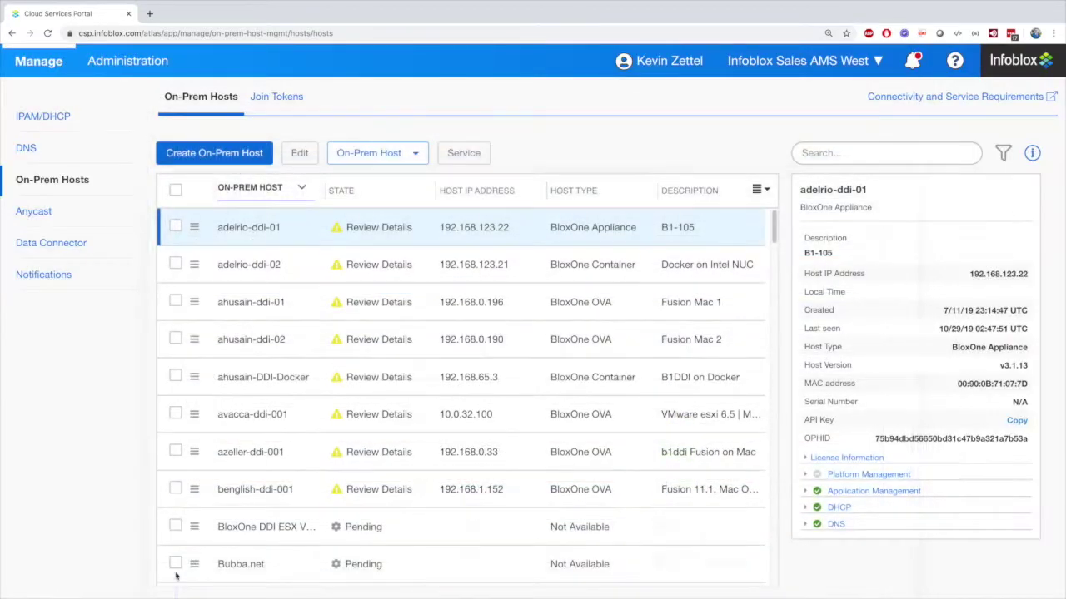
# Search the on-prem hosts for "demo" and open the Demo-B1DDI host for editing.
pyautogui.click(919, 150)
pyautogui.write('demo')
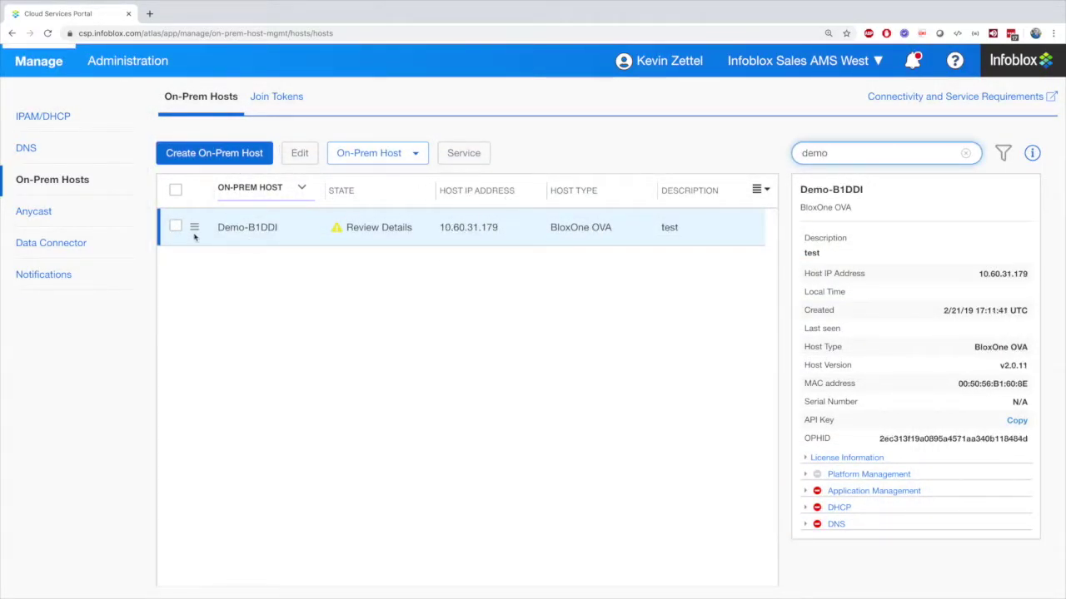
pyautogui.click(194, 227)
pyautogui.click(240, 233)
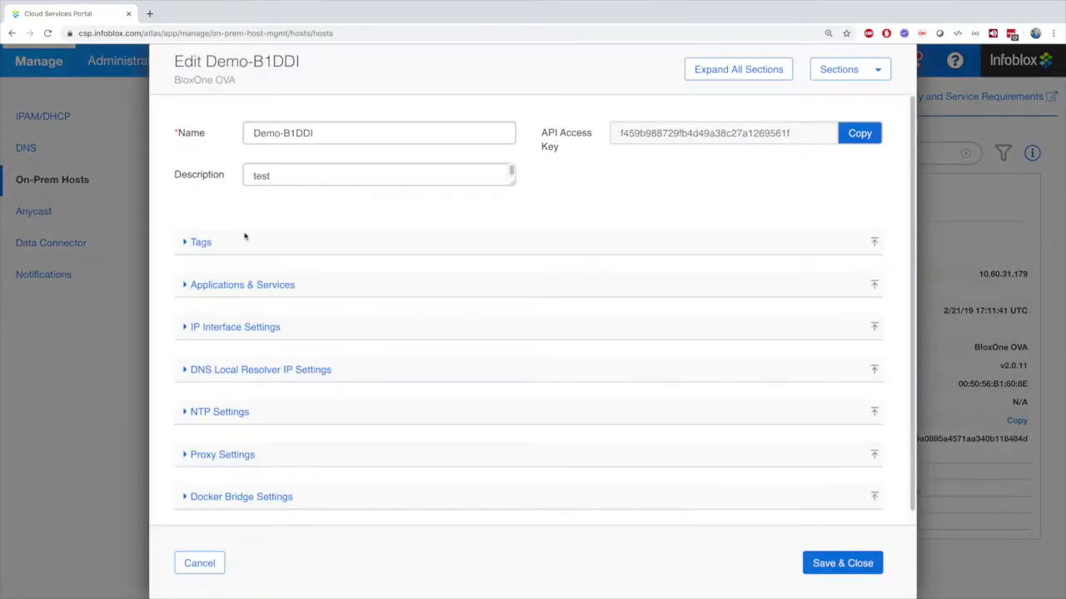
# Expand all sections of the Demo-B1DDI host, review its tags, services, IP interface and NTP settings, and close it without saving.
pyautogui.click(740, 70)
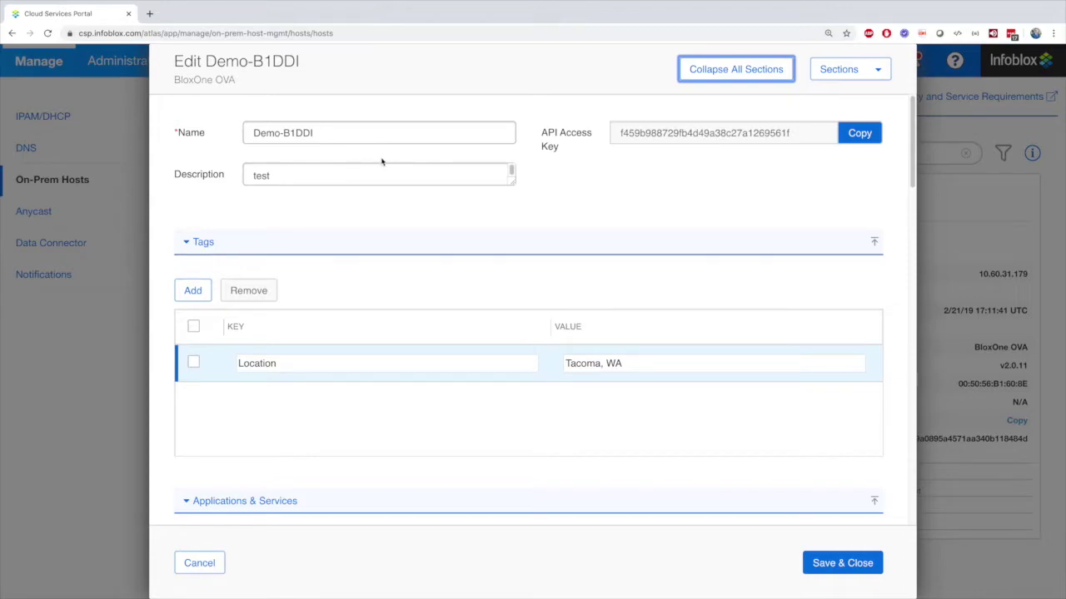
pyautogui.scroll(-2, 316, 316)
pyautogui.scroll(-3, 335, 336)
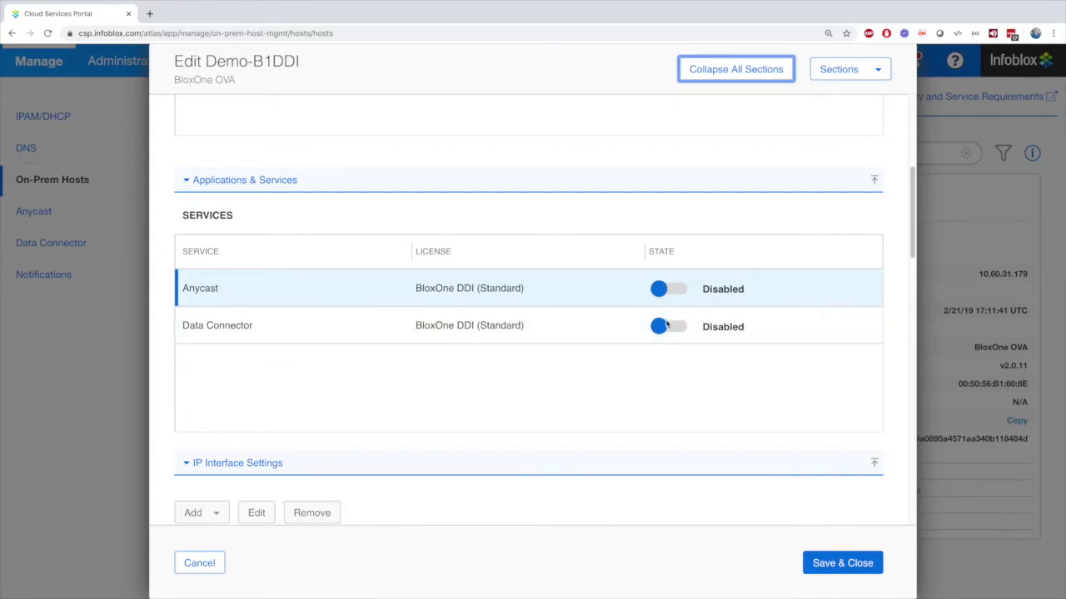
pyautogui.scroll(-5, 666, 325)
pyautogui.scroll(-10, 234, 367)
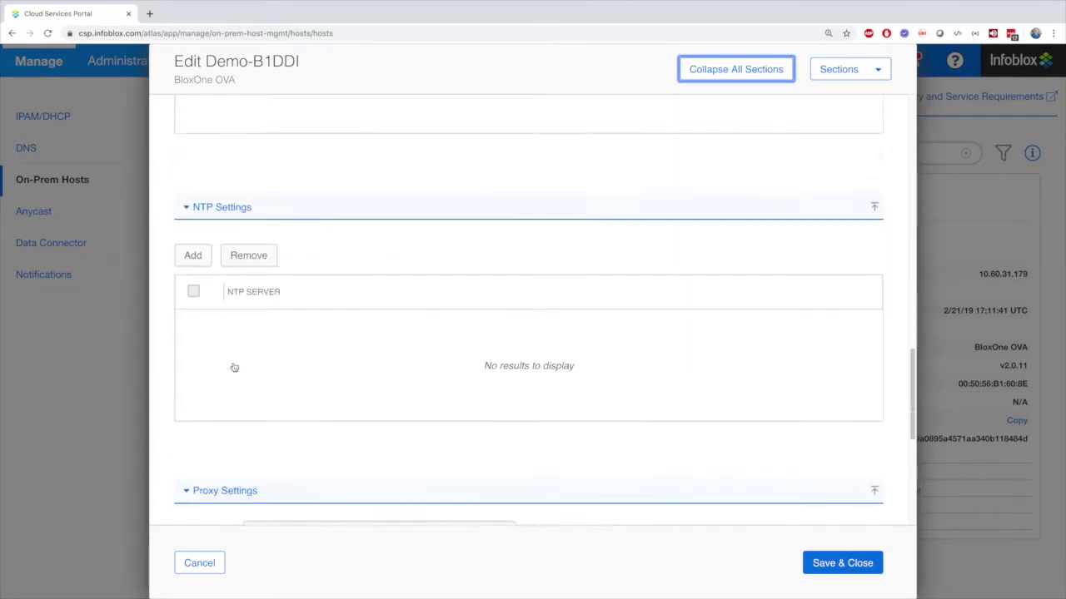
pyautogui.click(198, 564)
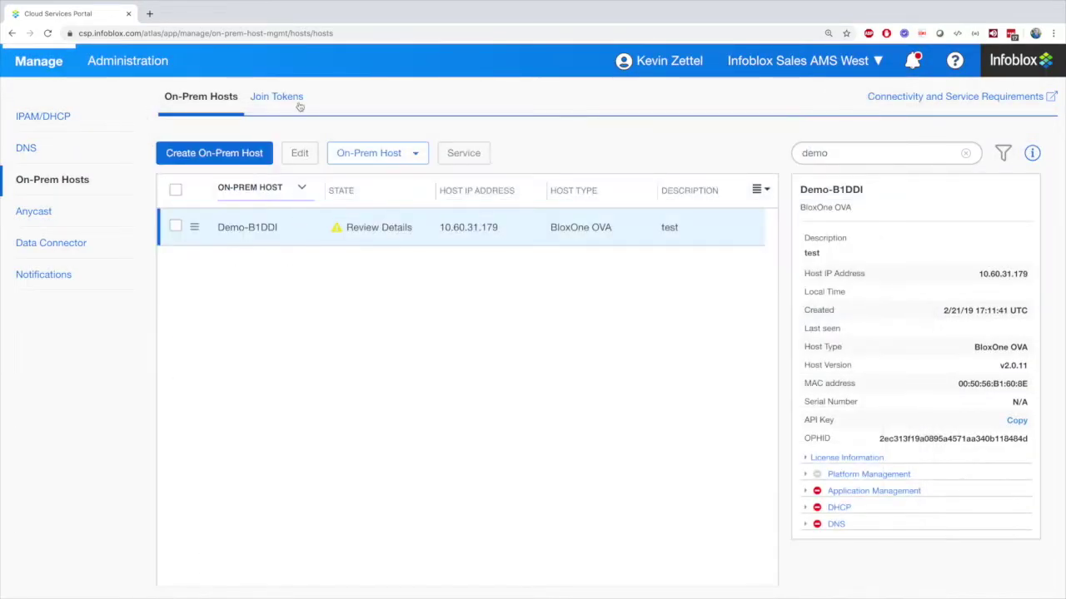
# Create a join token named Demo_B1DDI_Token without tags and copy the generated token to the clipboard.
pyautogui.click(297, 102)
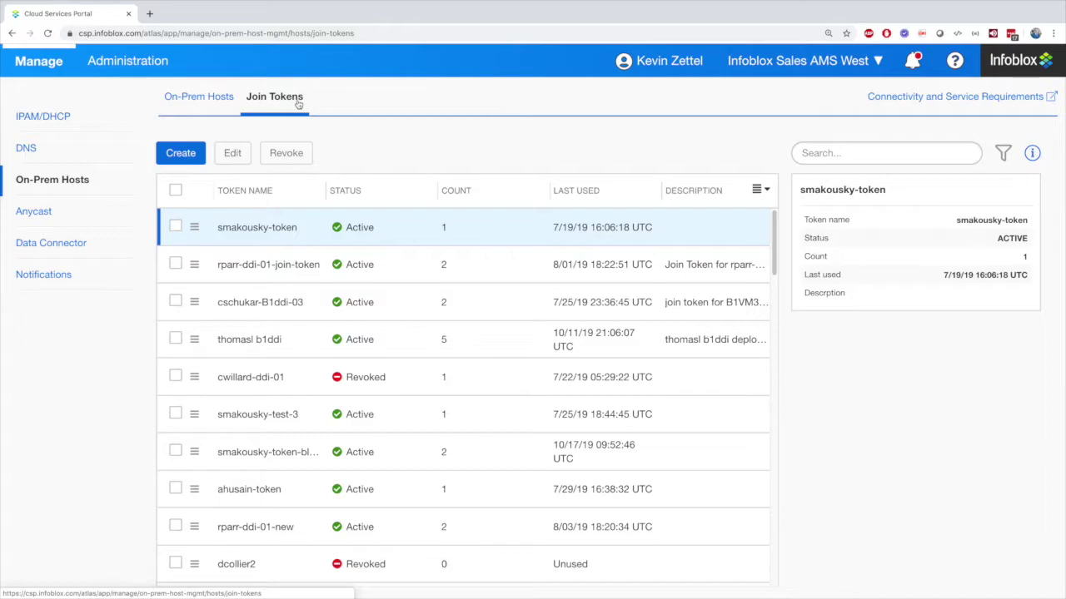
pyautogui.click(181, 153)
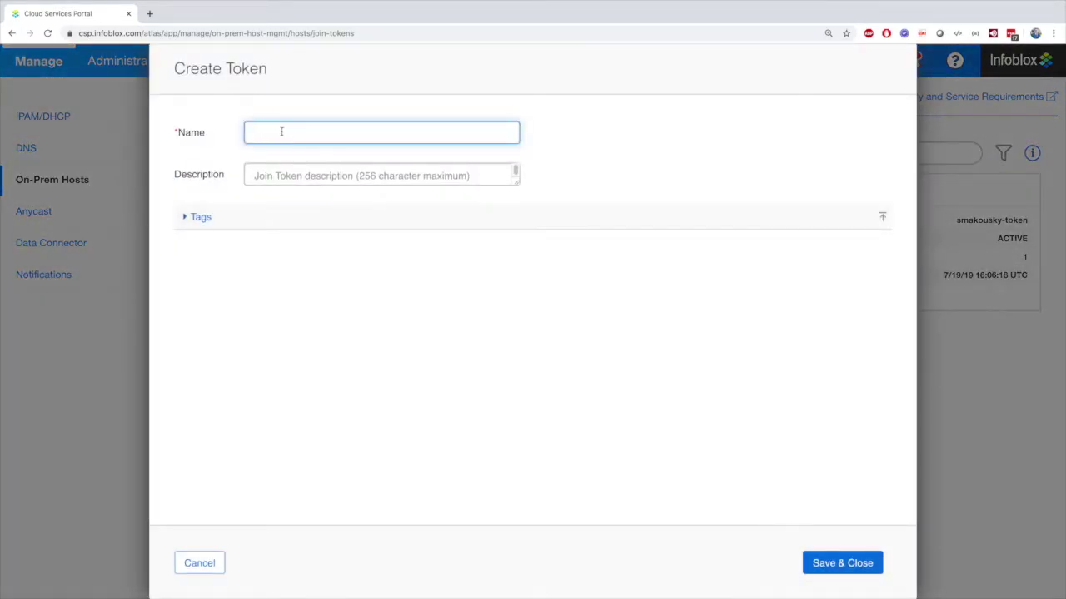
pyautogui.write('Demo_B1DDI_Token')
pyautogui.click(220, 218)
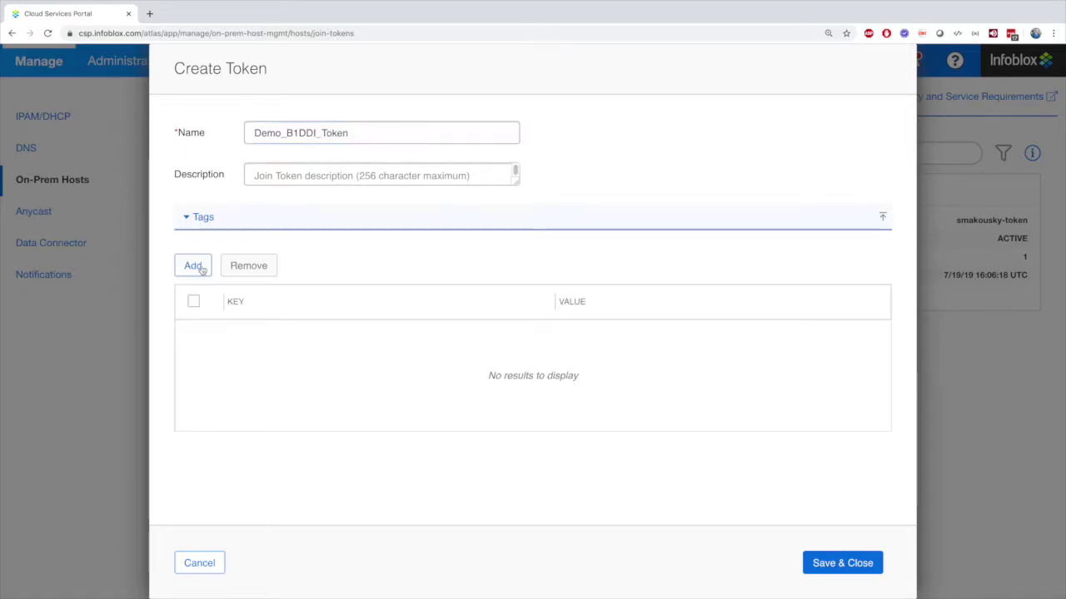
pyautogui.click(845, 566)
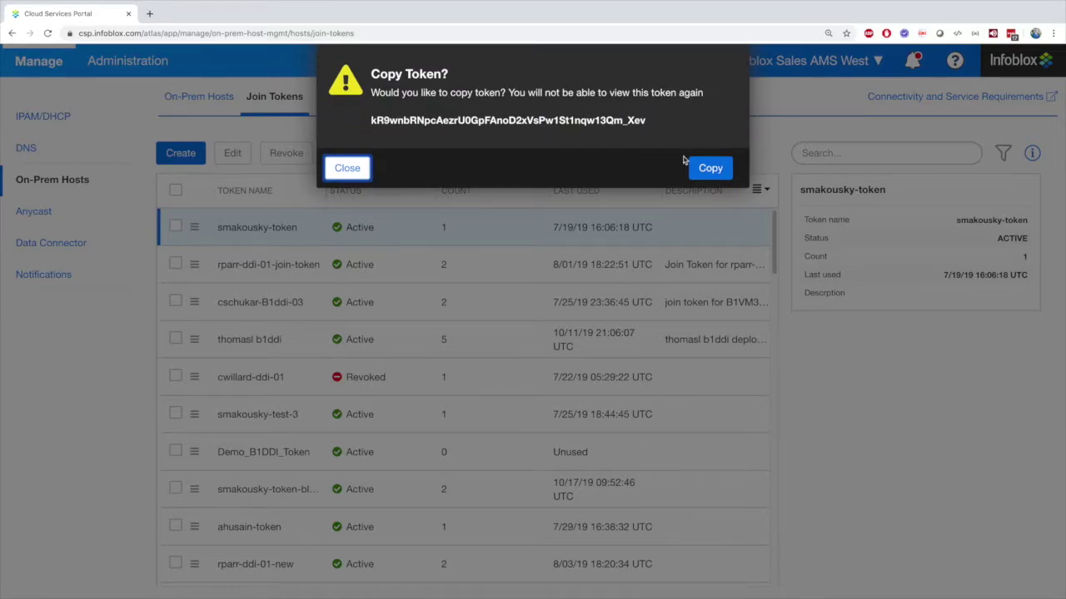
pyautogui.click(707, 167)
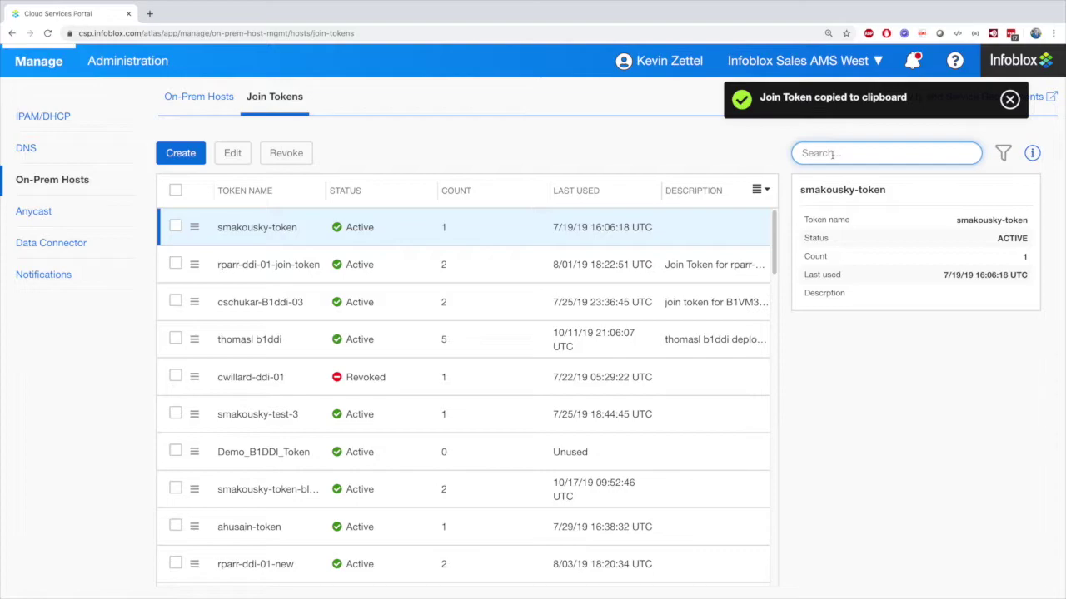
# Search the join tokens for "demo", view the edit form of Demo_B1DDI_Token, and close it without changes.
pyautogui.write('demo')
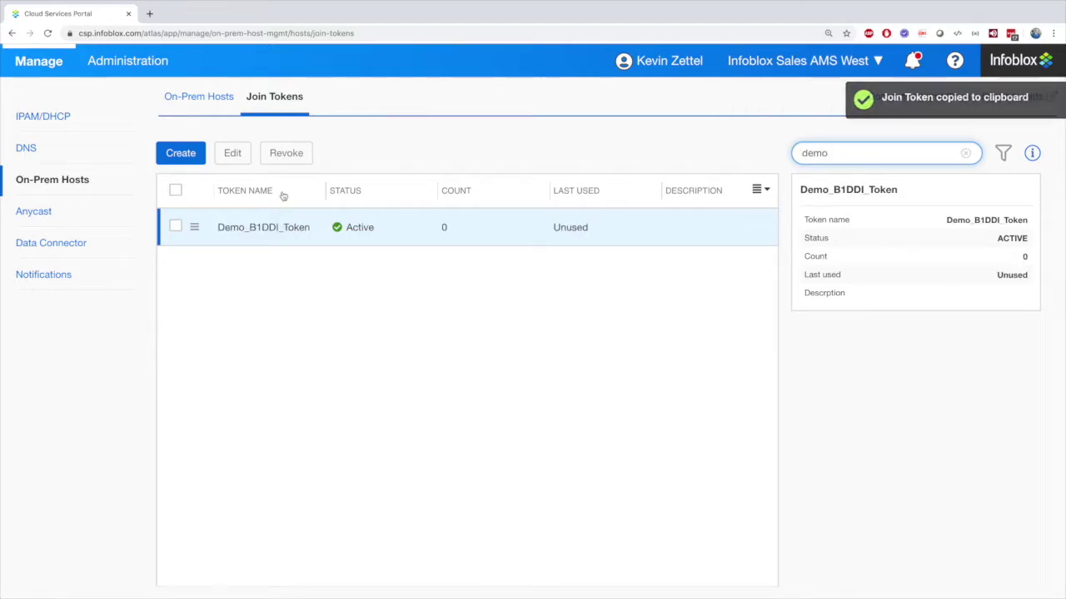
pyautogui.click(174, 225)
pyautogui.click(233, 157)
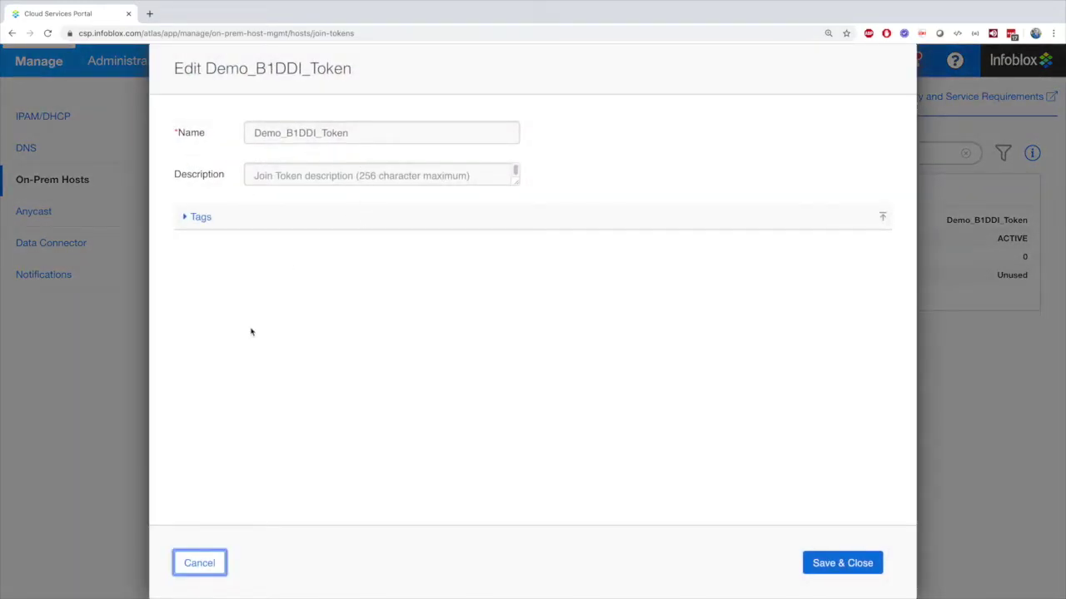
pyautogui.click(209, 562)
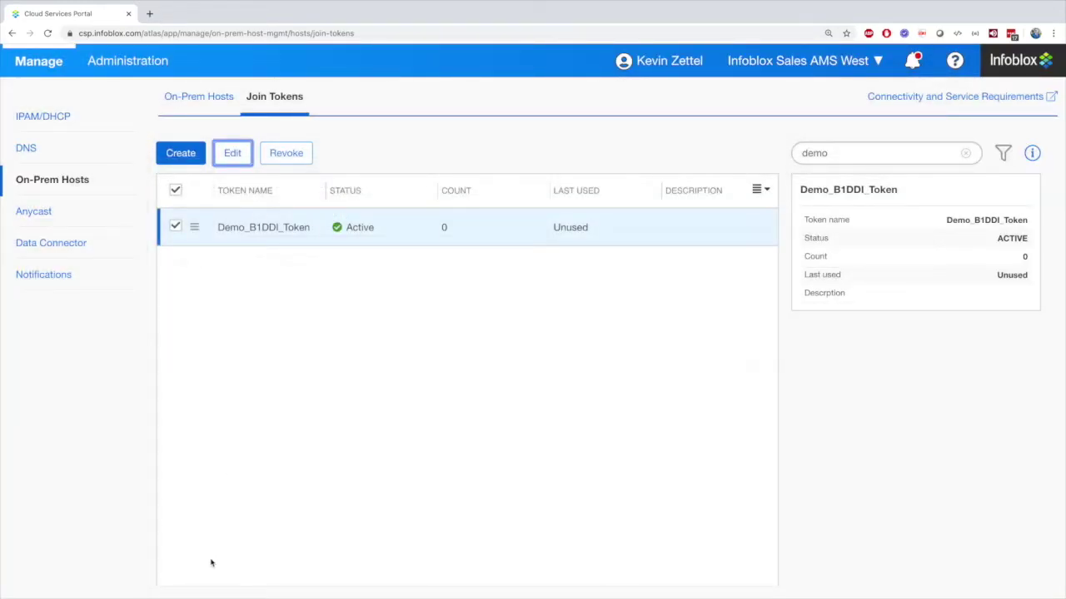
# Open the administration downloads page and download the On-Prem Hosts installer packages for VM and Docker.
pyautogui.click(128, 61)
pyautogui.click(122, 163)
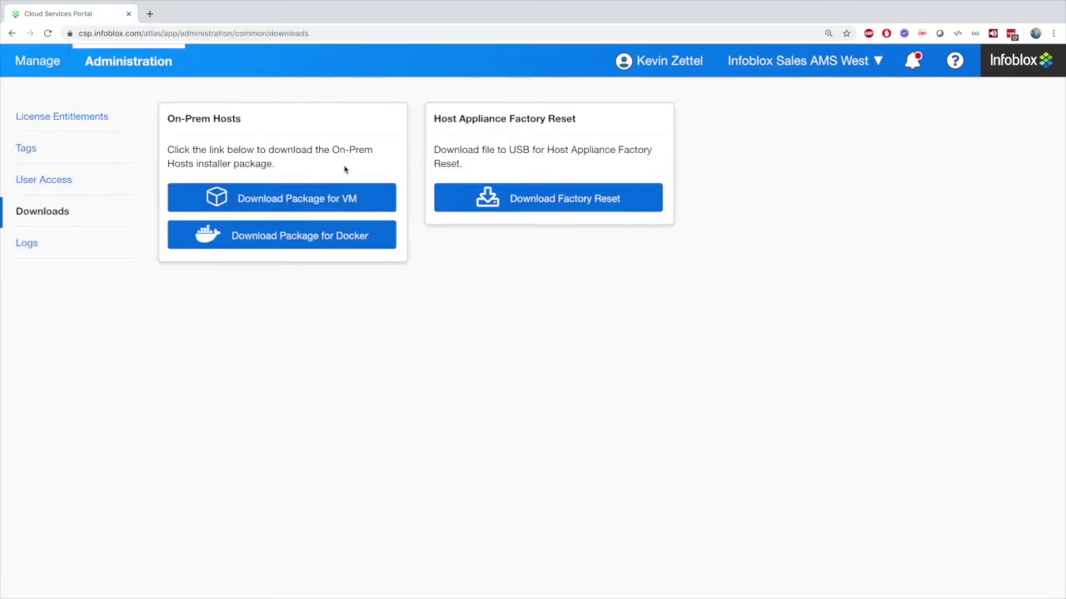
pyautogui.click(323, 198)
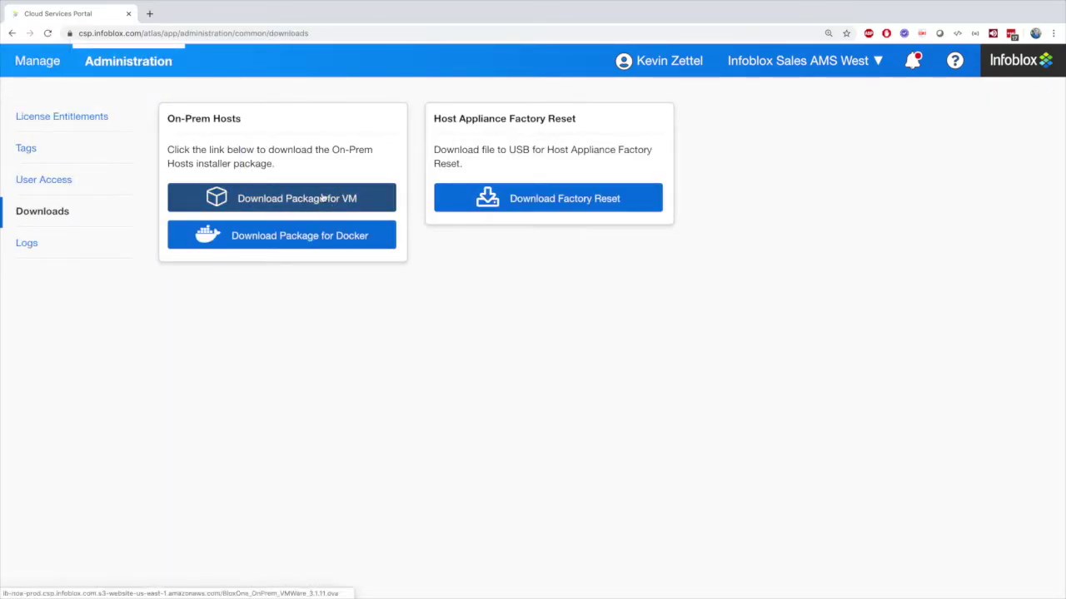
pyautogui.click(298, 238)
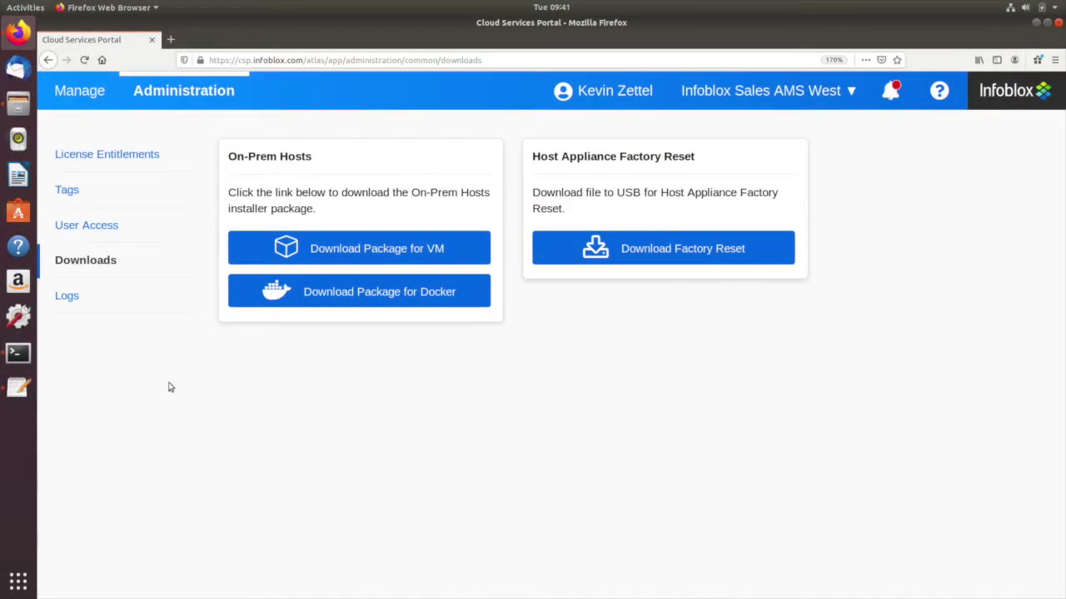
# Switch to the Terminal, start a root shell with sudo -i, and change to the /home/docker/Downloads/ directory.
pyautogui.click(18, 353)
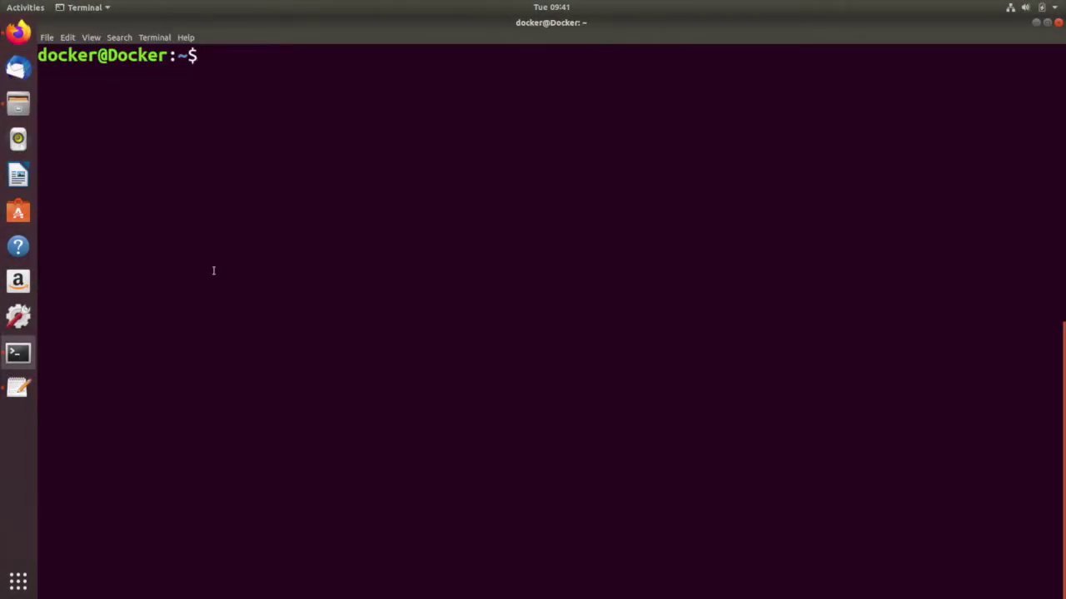
pyautogui.write('sudo -i')
pyautogui.press('Return')
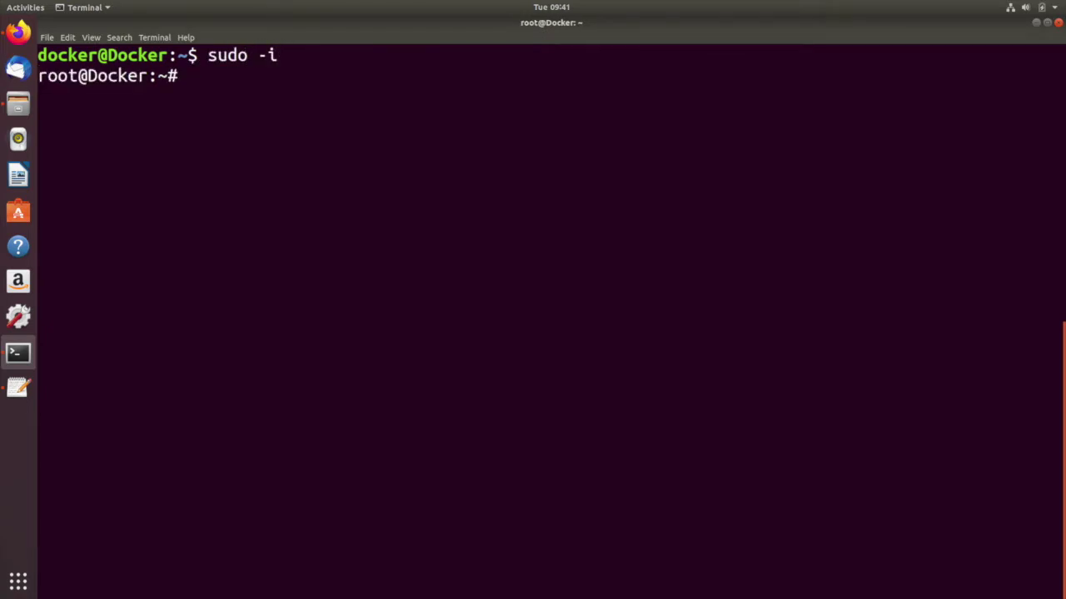
pyautogui.write('cd /home/')
pyautogui.press('Tab')
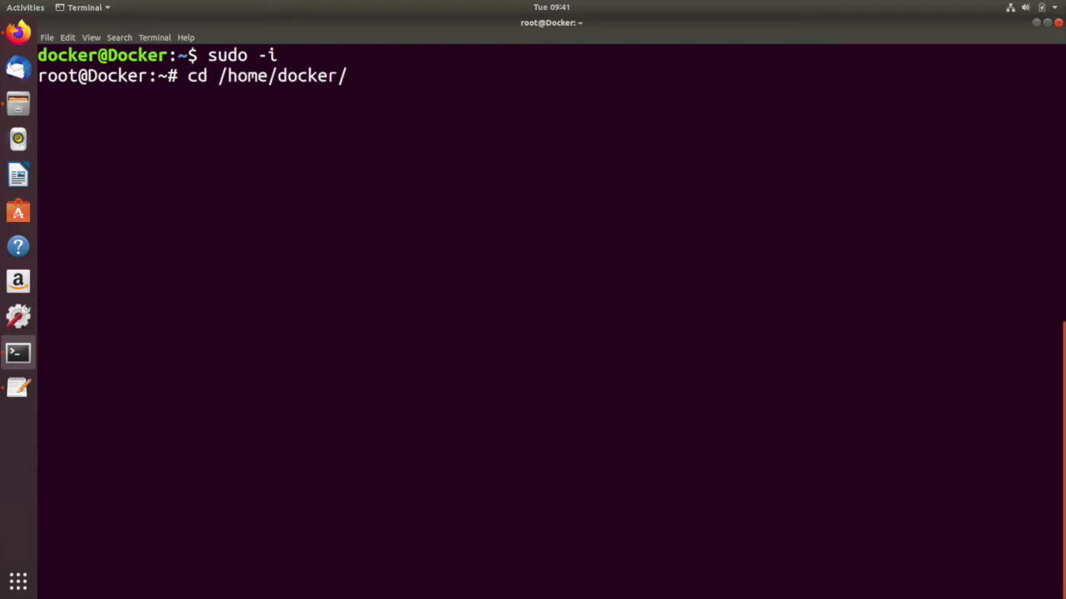
pyautogui.write('Dow')
pyautogui.press('Tab')
pyautogui.press('Return')
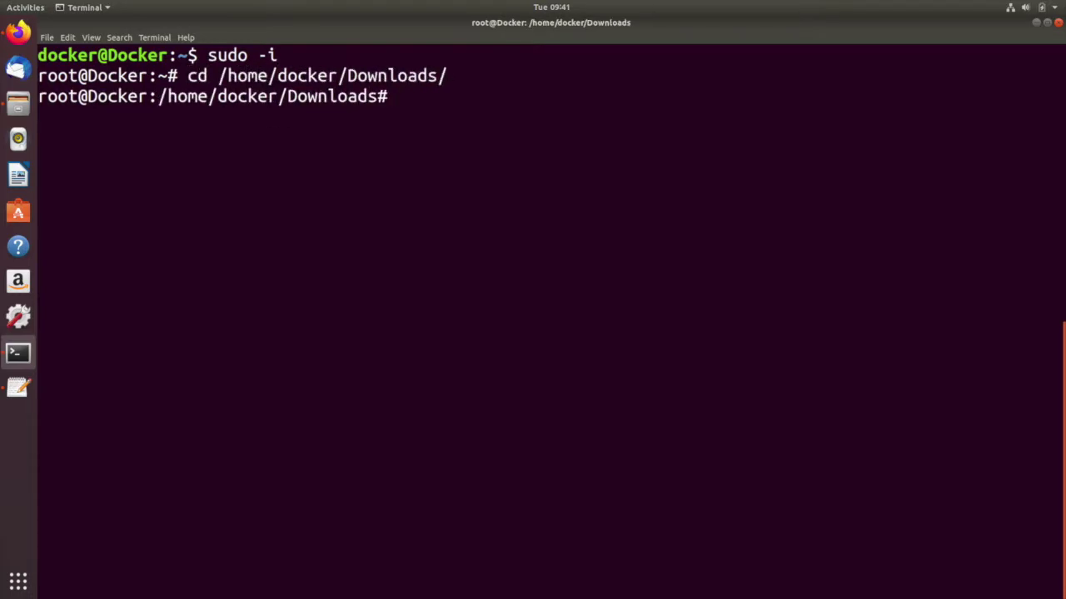
# List the folder's files, load BloxOne_OnPrem_Docker_3.1.11.tar.gz into Docker, and list the Docker images.
pyautogui.write('ls')
pyautogui.press('Return')
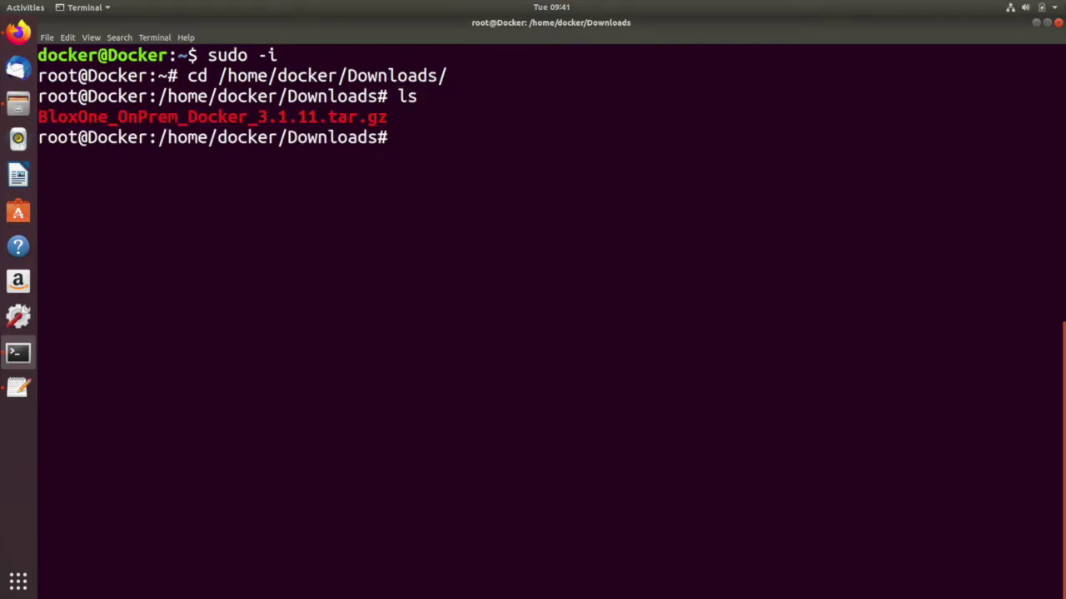
pyautogui.write('docker load -i')
pyautogui.press('Tab')
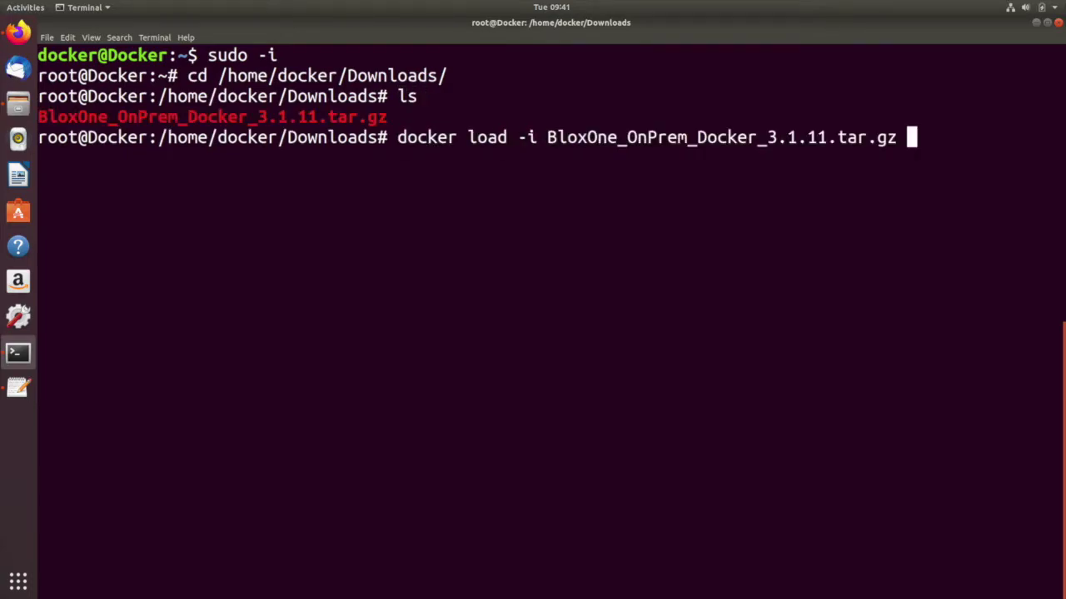
pyautogui.press('Return')
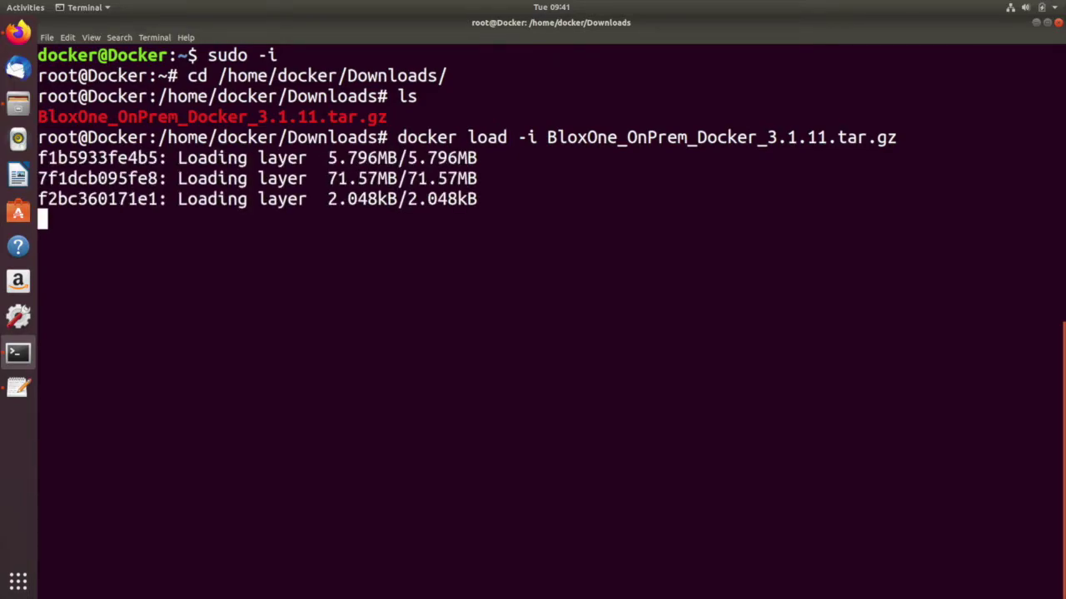
pyautogui.write('docker images')
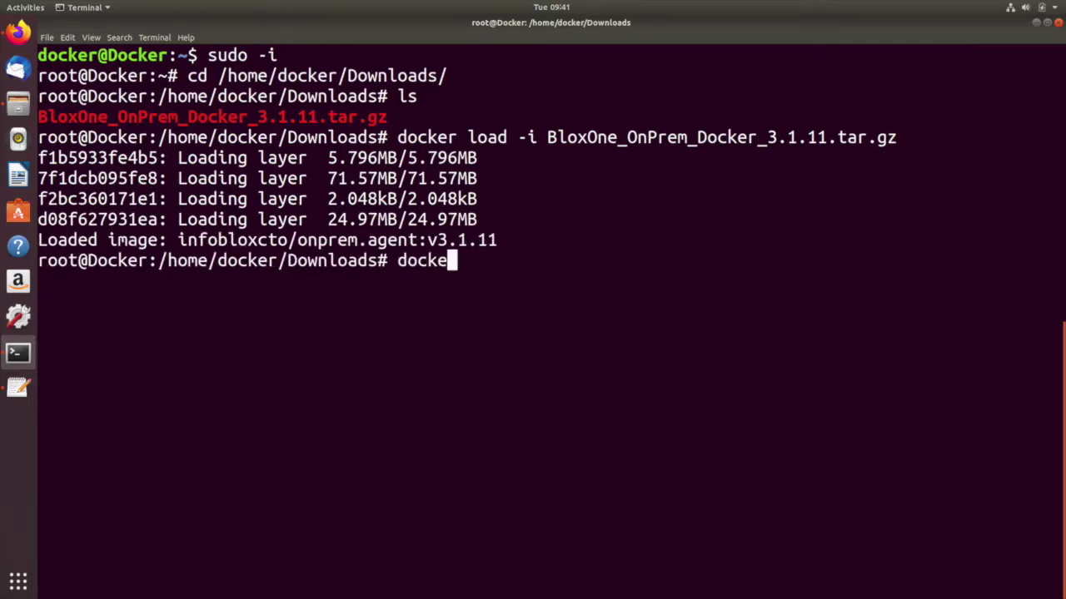
pyautogui.press('Return')
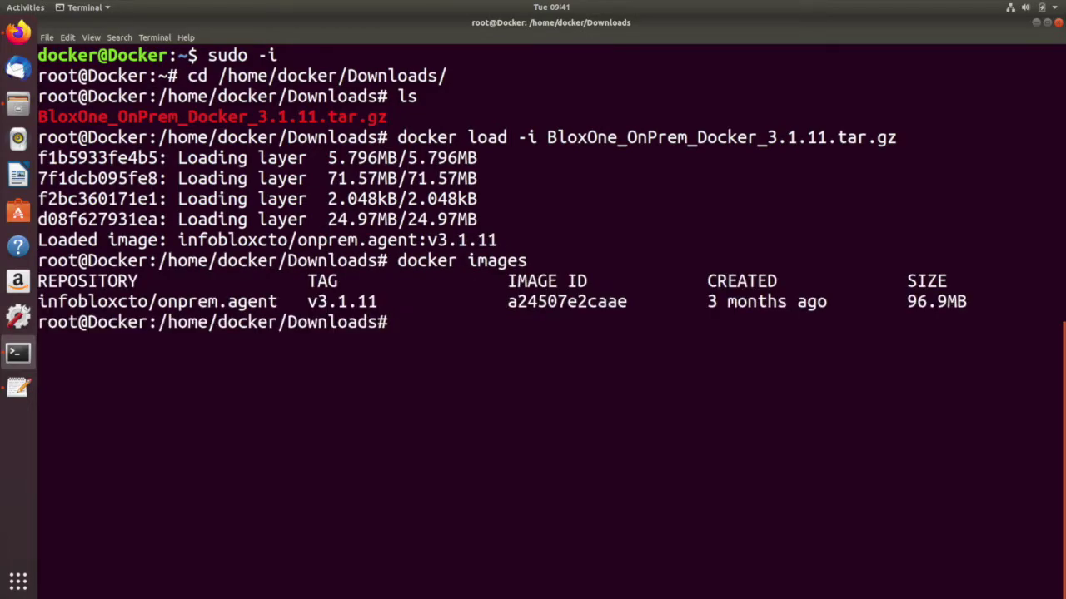
# Start infobloxcto/onprem.agent:v3.1.11 as the privileged container blox.noa with restart always, host networking, host PID and the join token, and list the running containers.
pyautogui.rightClick(466, 337)
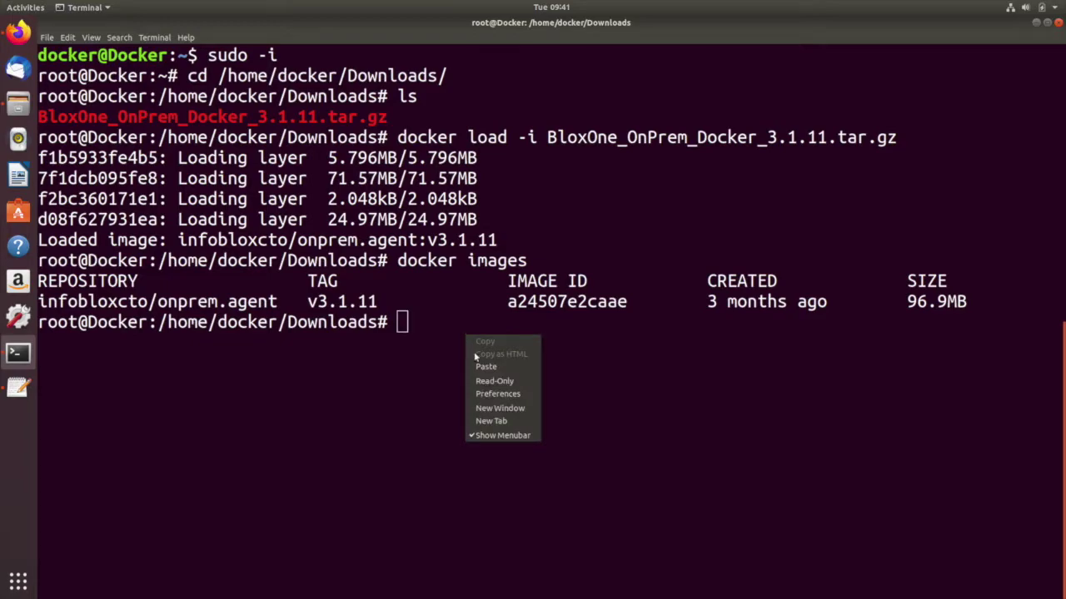
pyautogui.click(485, 367)
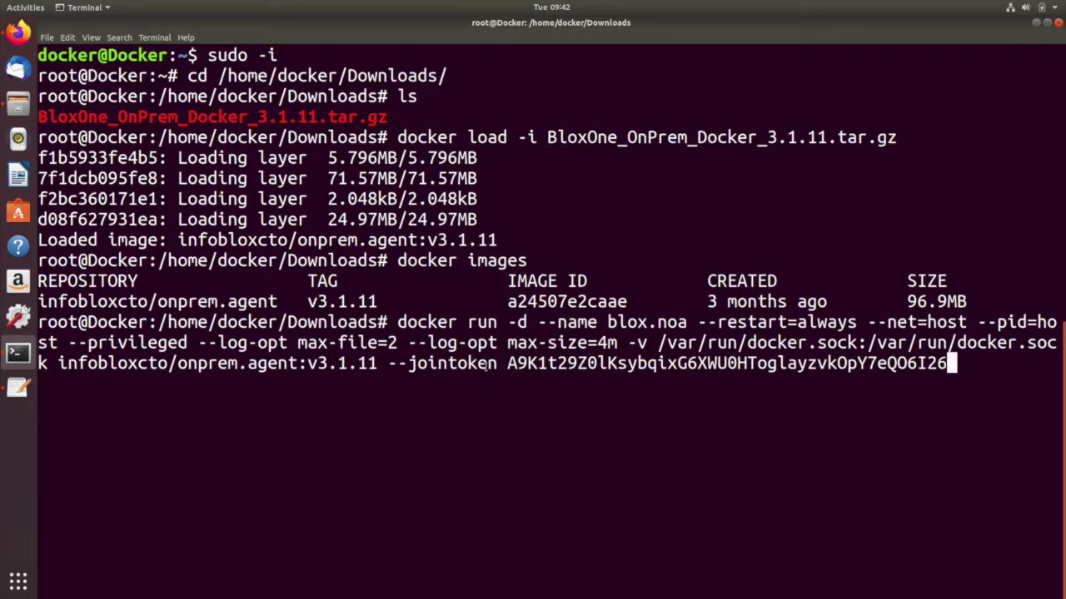
pyautogui.press('Return')
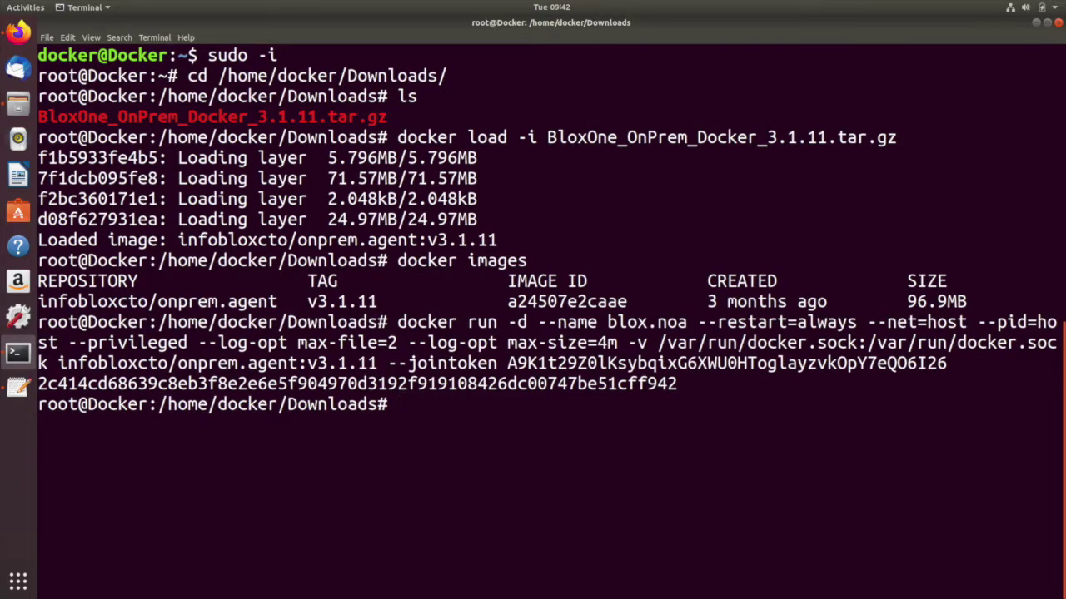
pyautogui.write('docker ps')
pyautogui.press('Return')
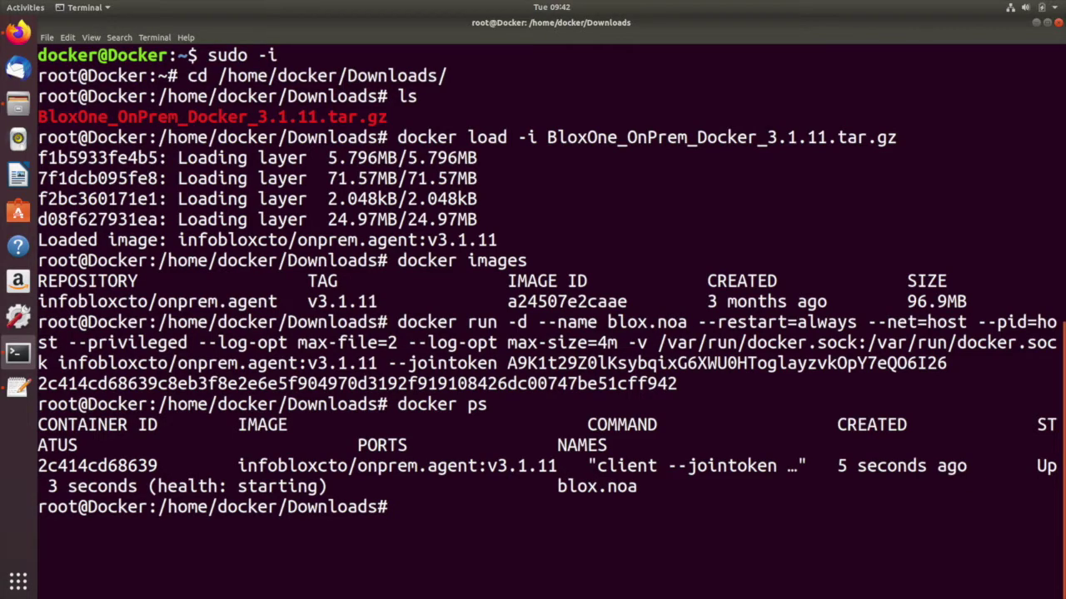
# Follow the logs of the blox.noa container with docker logs -f, and list the running containers again.
pyautogui.write('docker log')
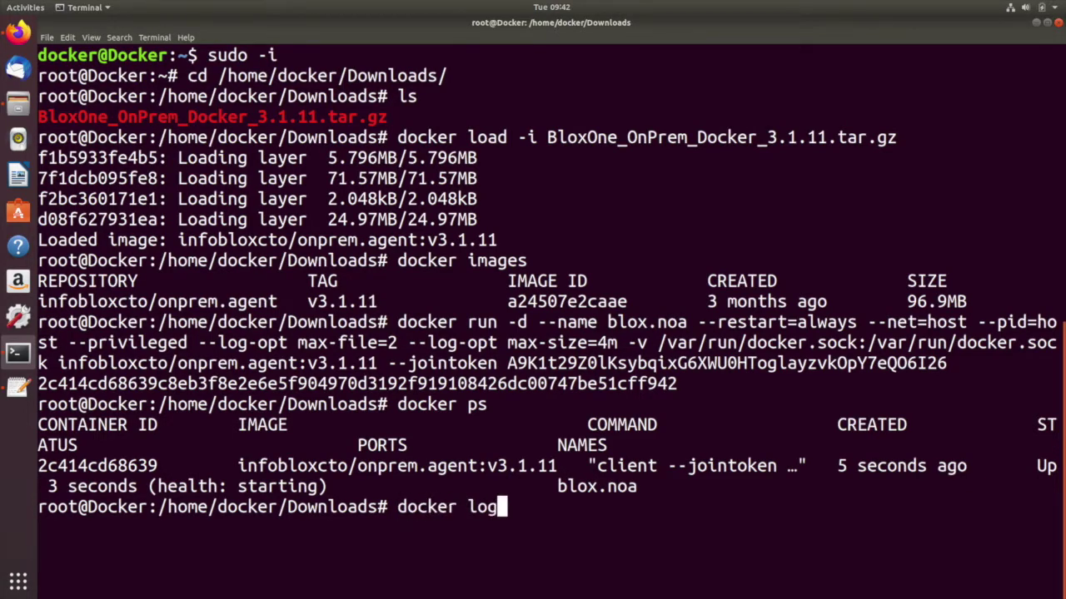
pyautogui.write('s -f blox.noa')
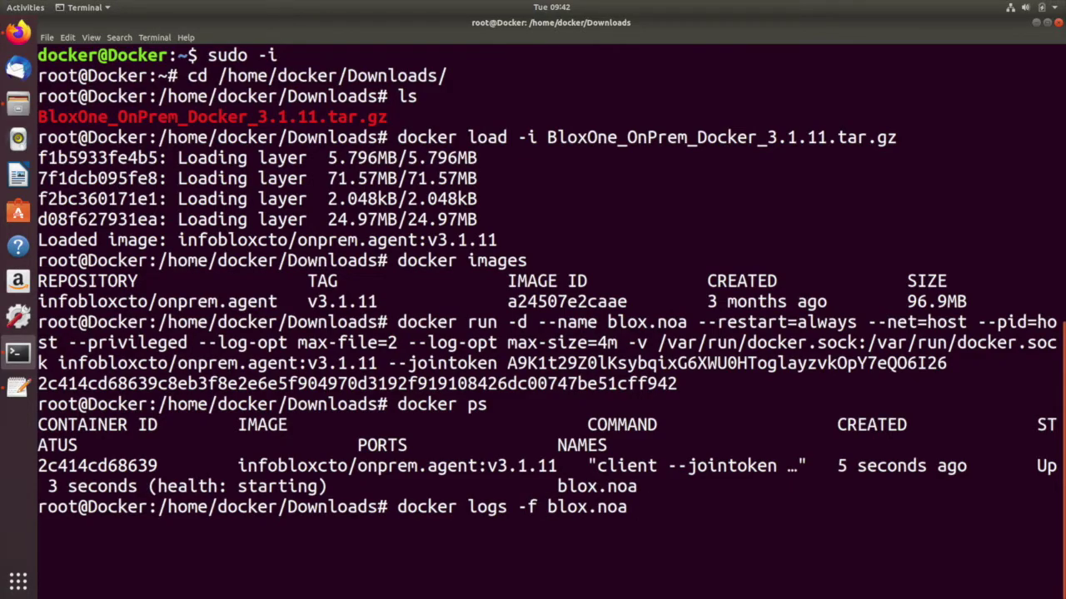
pyautogui.press('Return')
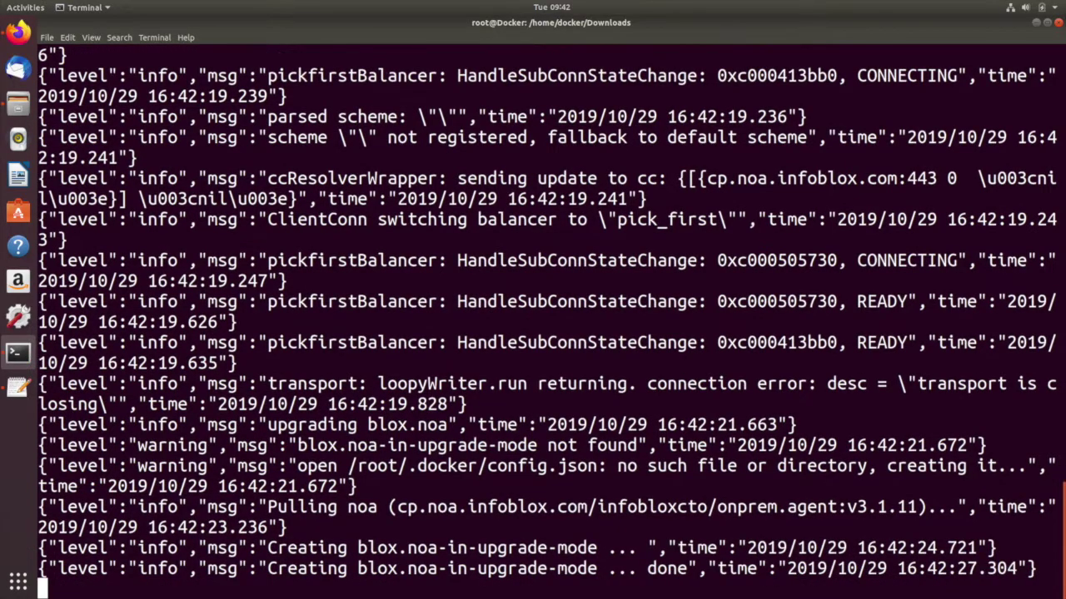
pyautogui.write('docker ps')
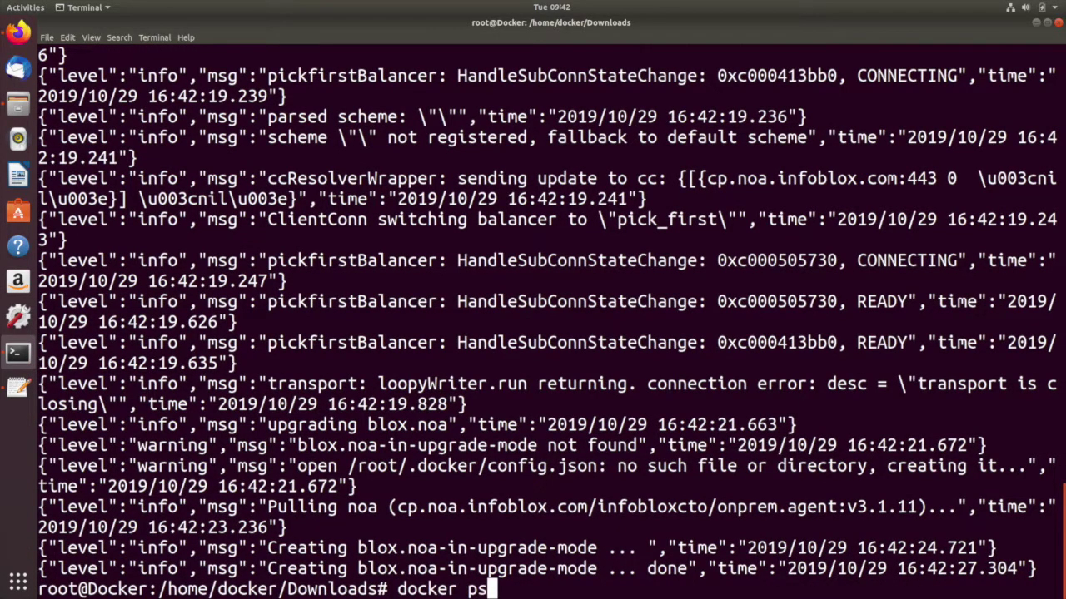
pyautogui.press('Return')
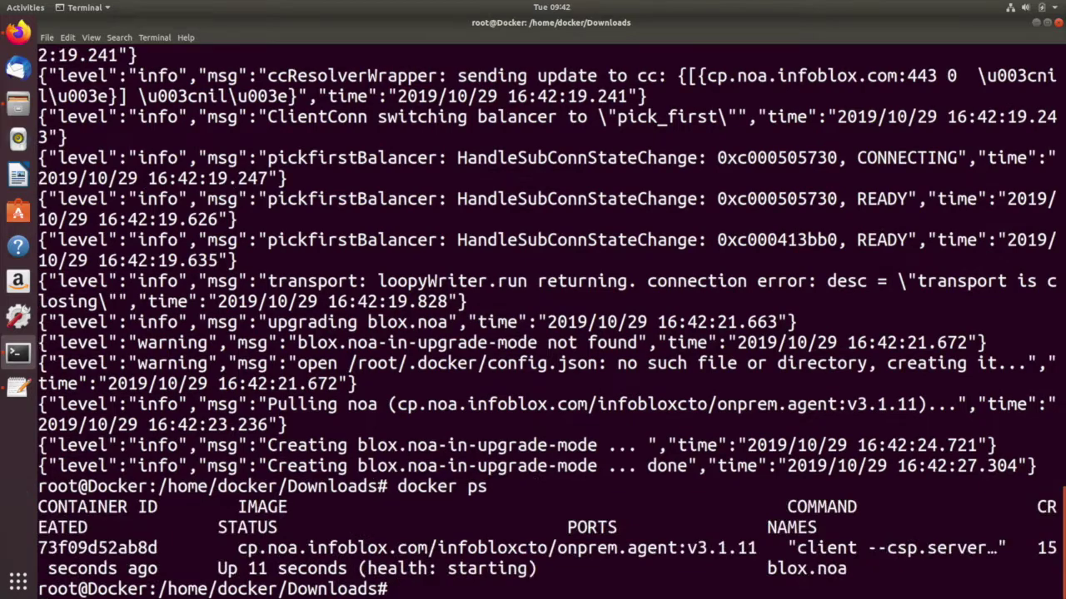
# Clear the terminal screen and check the running containers with docker ps.
pyautogui.write('clear')
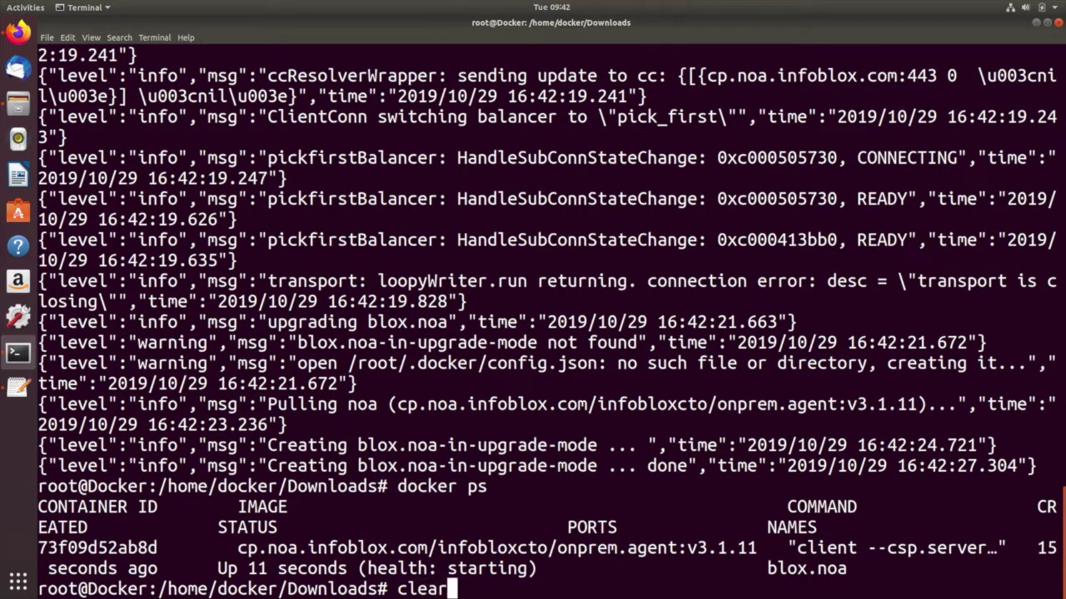
pyautogui.press('Return')
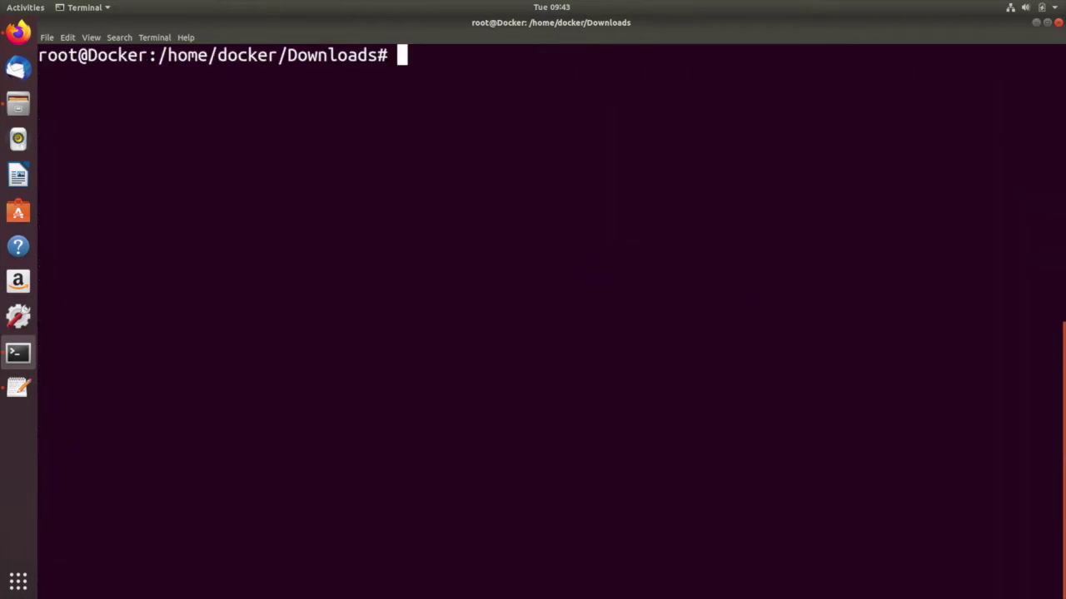
pyautogui.write('docker ps')
pyautogui.press('Return')
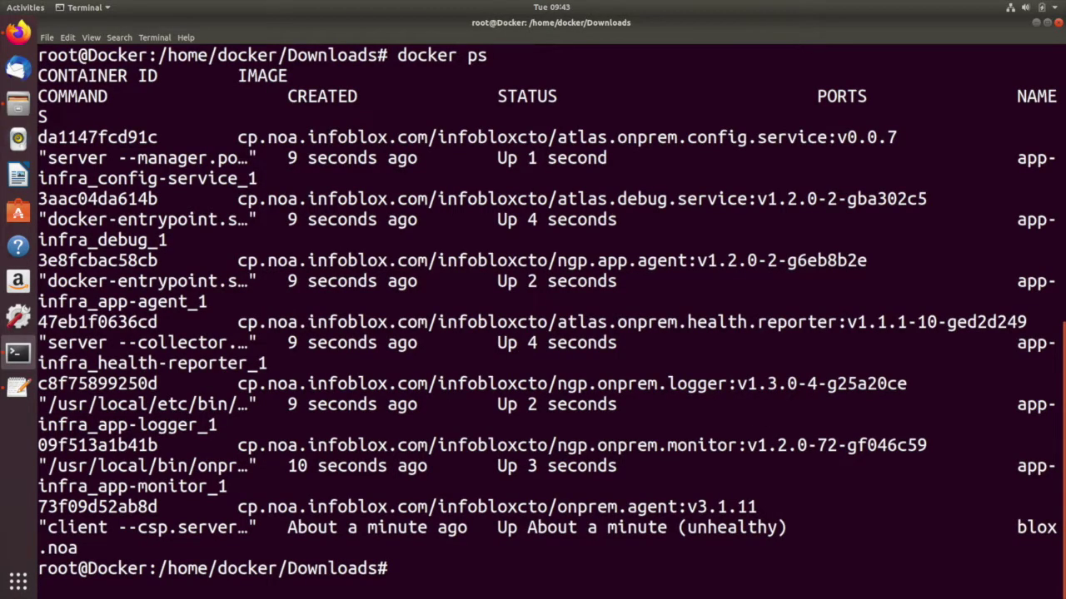
# Clear the terminal, run ifconfig, and highlight the inet address of the enp0s3 interface.
pyautogui.write('clear')
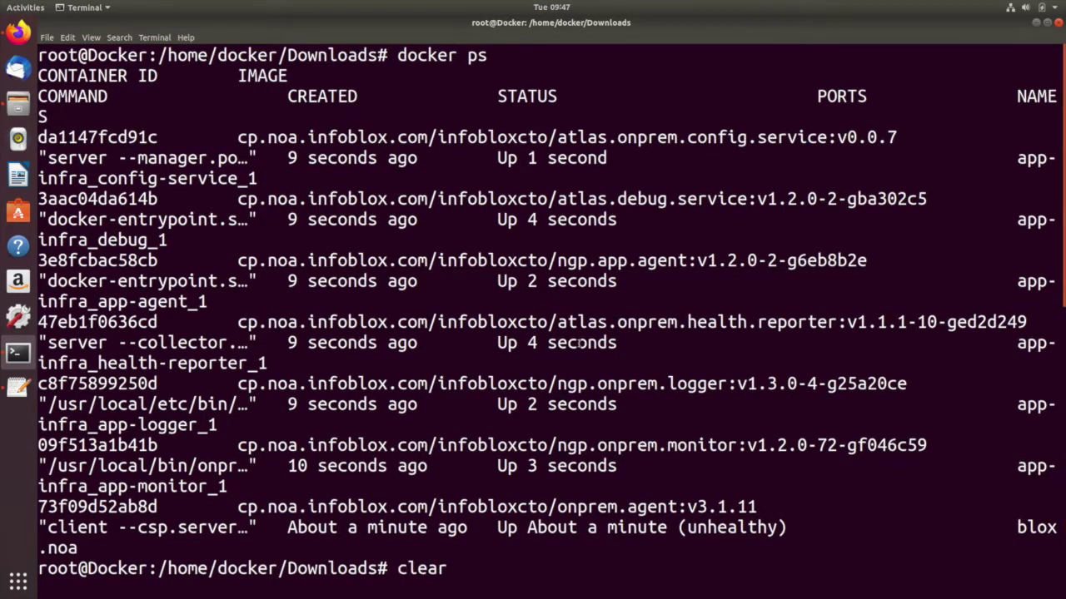
pyautogui.press('Return')
pyautogui.write('ifconfig')
pyautogui.press('Return')
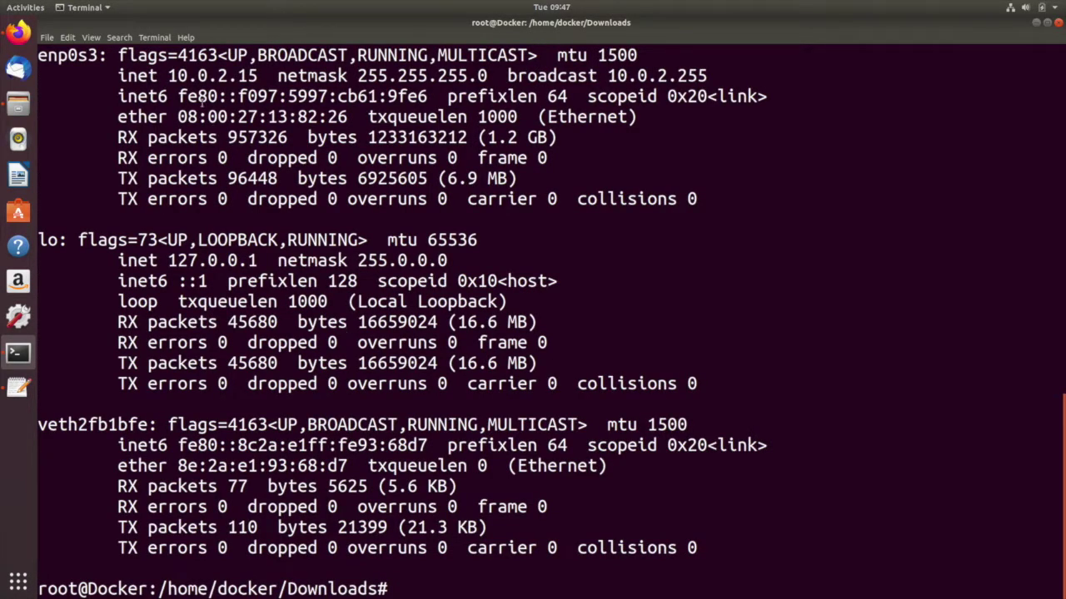
pyautogui.moveTo(169, 76); pyautogui.dragTo(258, 75)
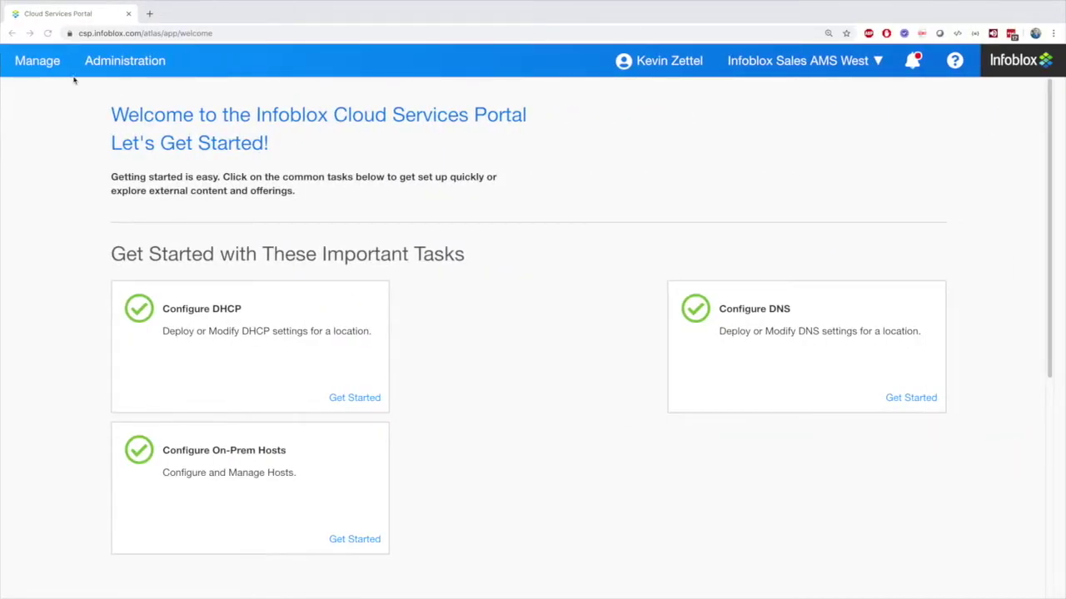
# Switch to the Infoblox Cloud Services Portal, open the On-Prem Hosts management page, and search the hosts for 10.0.2.15.
pyautogui.moveTo(50, 70)
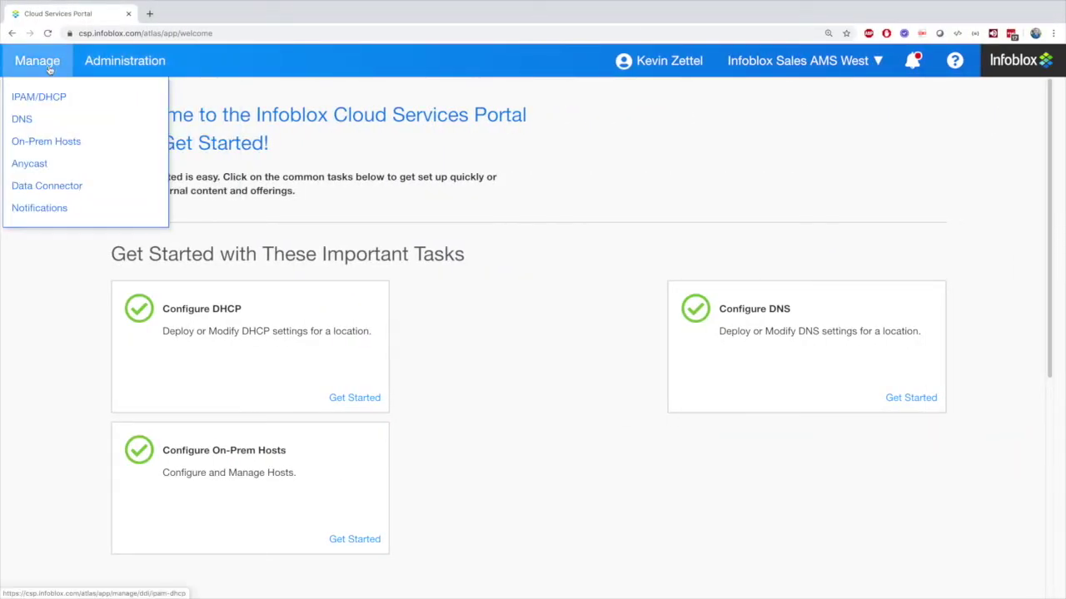
pyautogui.click(62, 142)
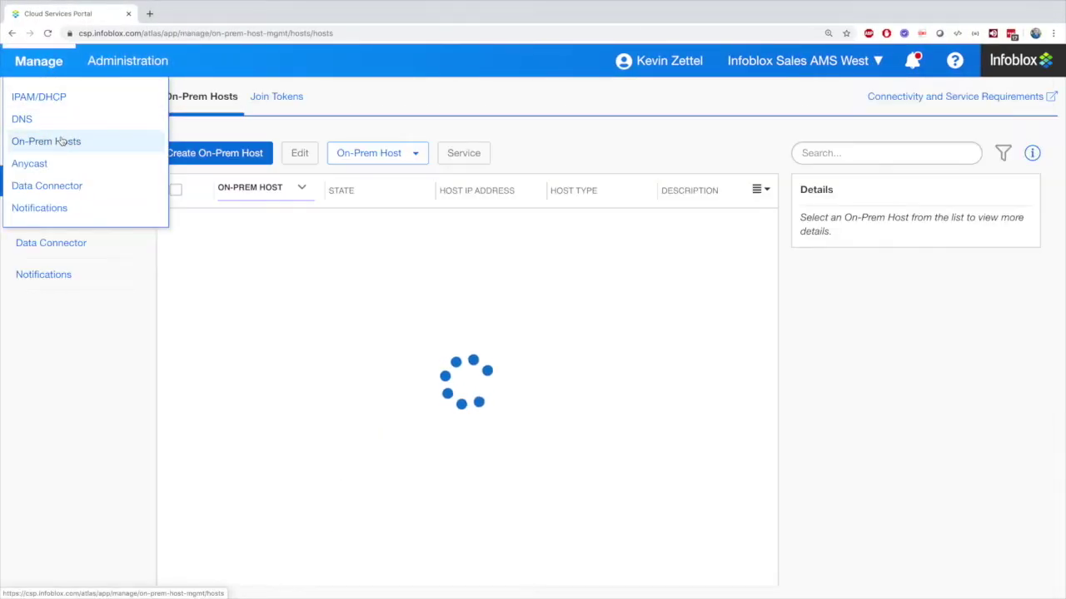
pyautogui.click(813, 153)
pyautogui.write('10.0.2.15')
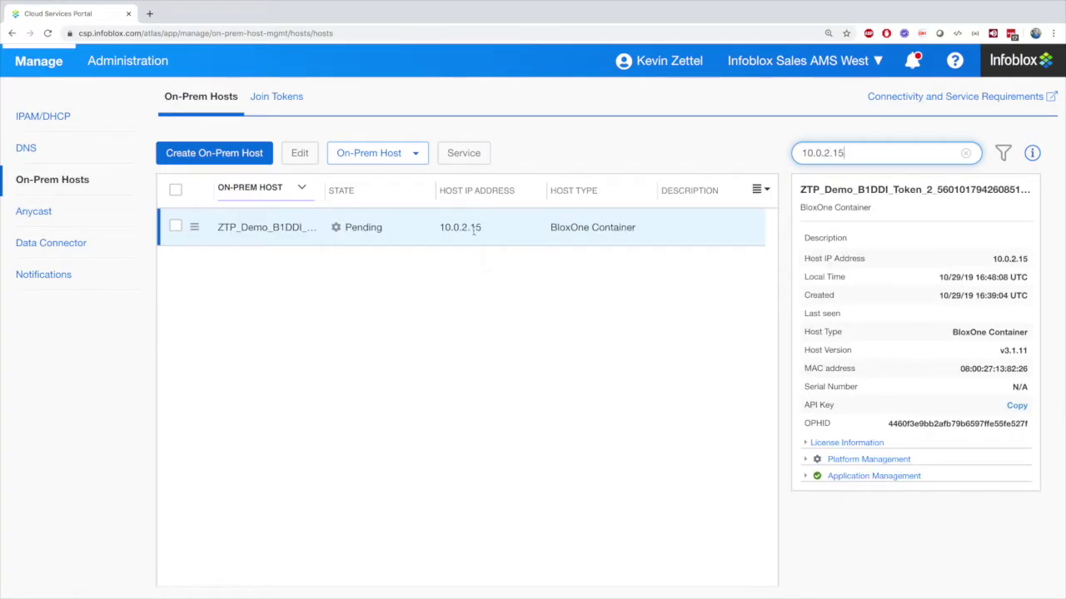
# Select the 10.0.2.15 host, expand its Platform Management and License Information details, and open the On-Prem Host actions.
pyautogui.click(176, 226)
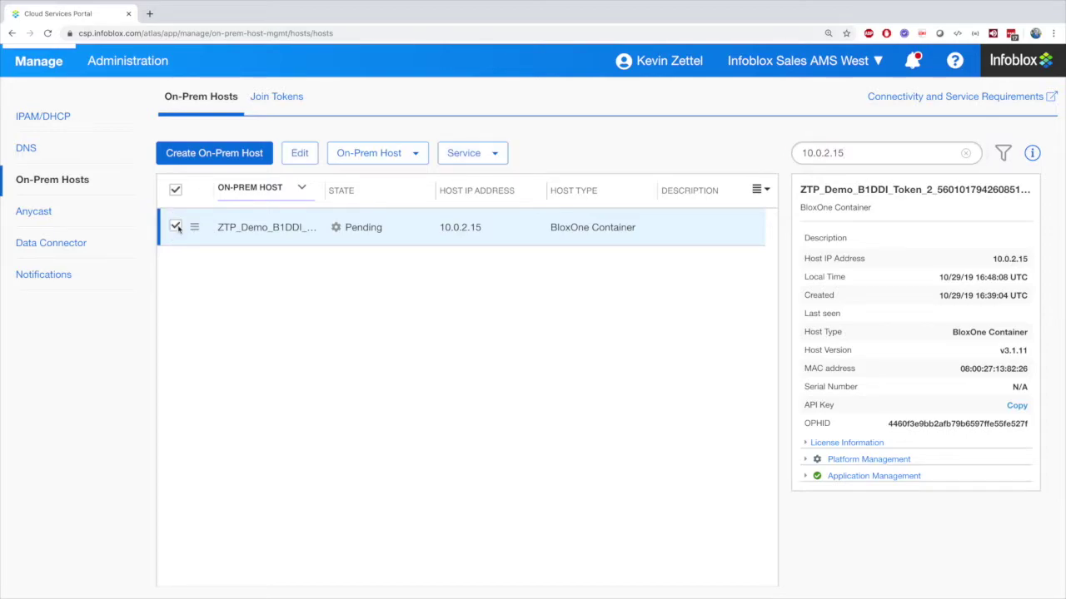
pyautogui.click(806, 459)
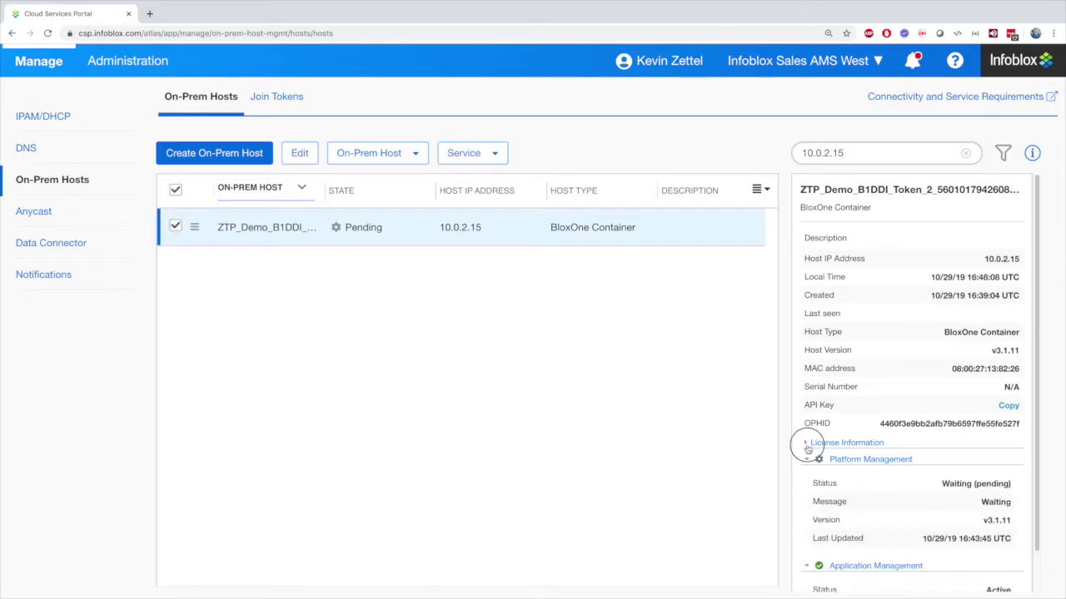
pyautogui.click(806, 439)
pyautogui.scroll(-1, 832, 456)
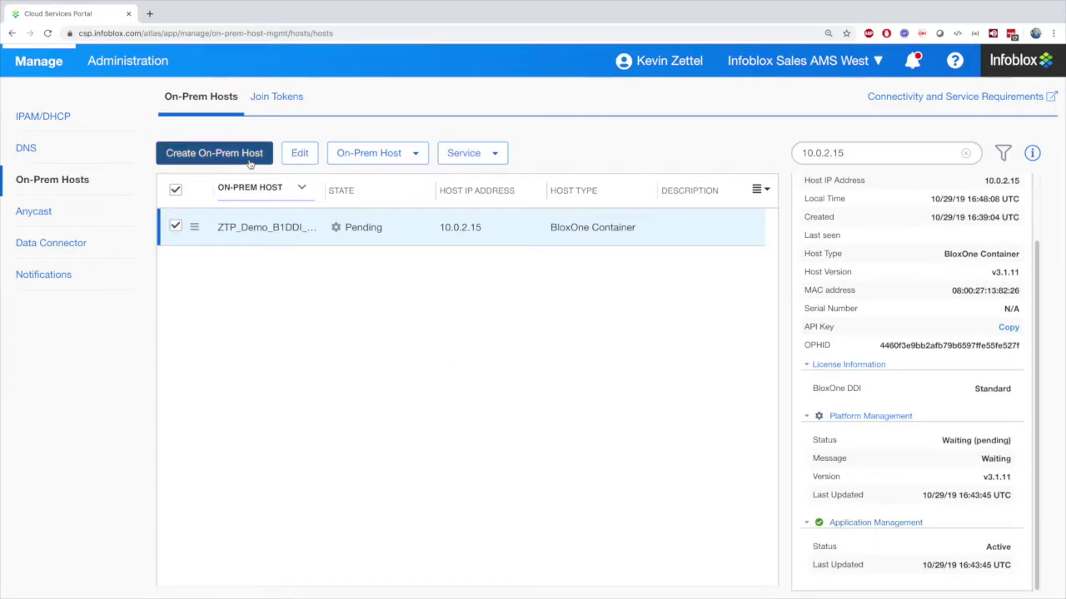
pyautogui.click(388, 155)
pyautogui.click(360, 250)
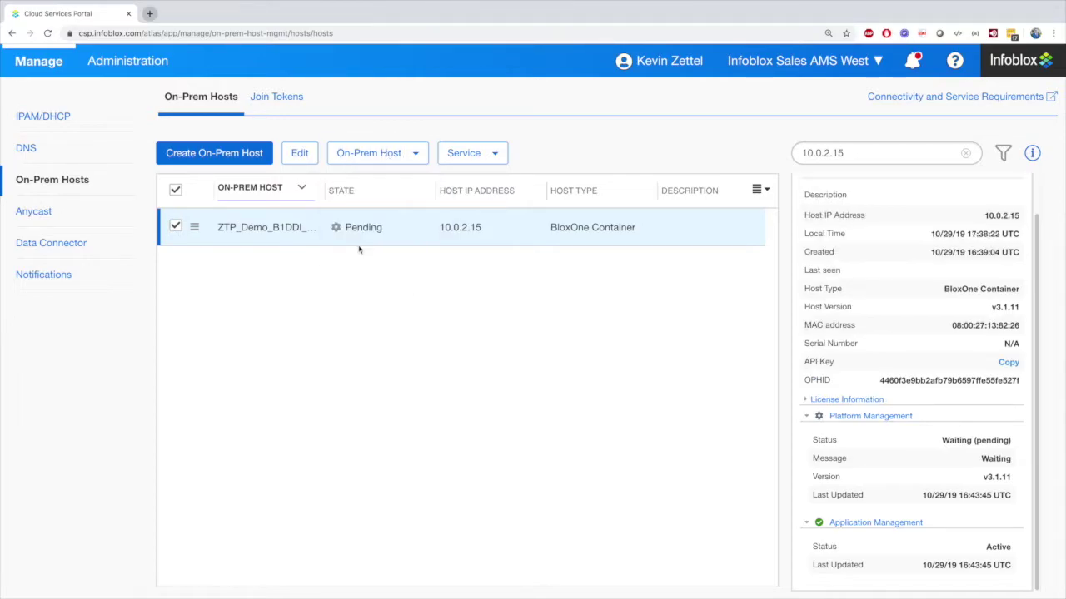
# Edit the 10.0.2.15 host, enable the DHCP and DNS services under Applications & Services, and save the changes.
pyautogui.click(194, 227)
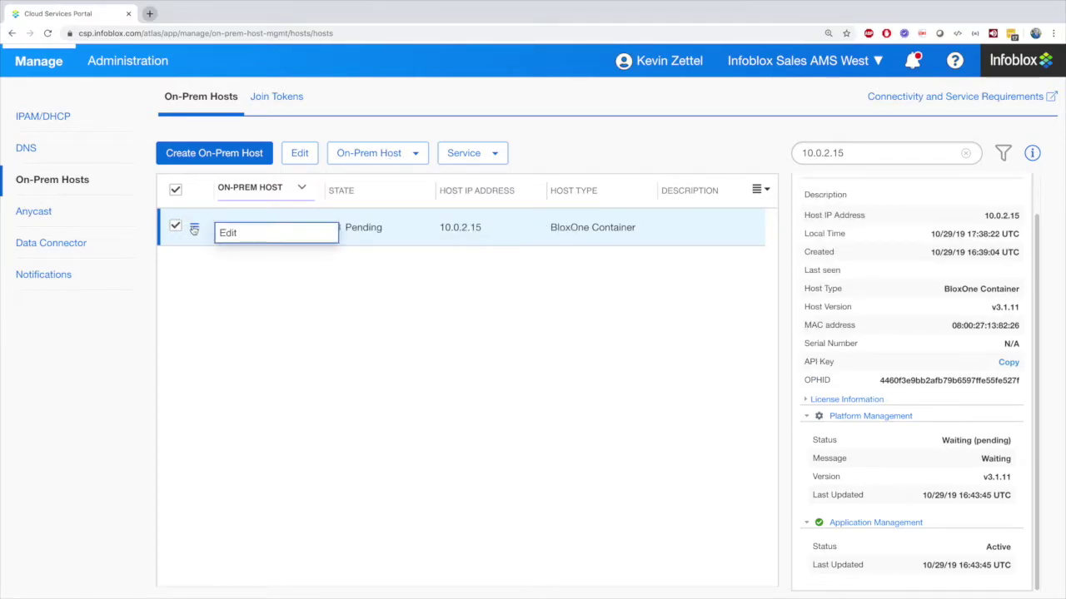
pyautogui.click(239, 234)
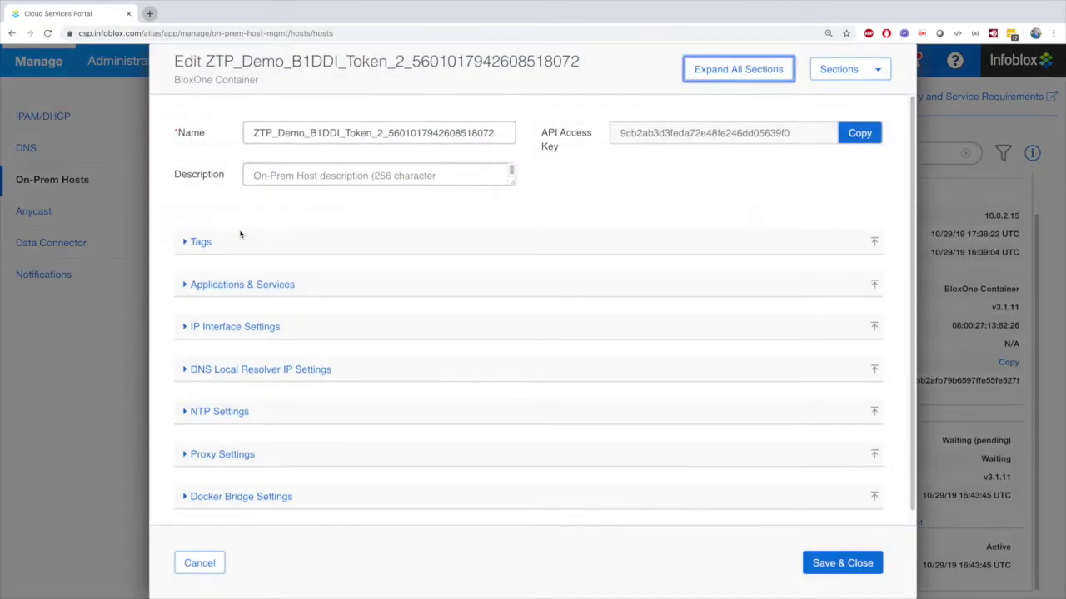
pyautogui.click(230, 286)
pyautogui.scroll(-1, 233, 312)
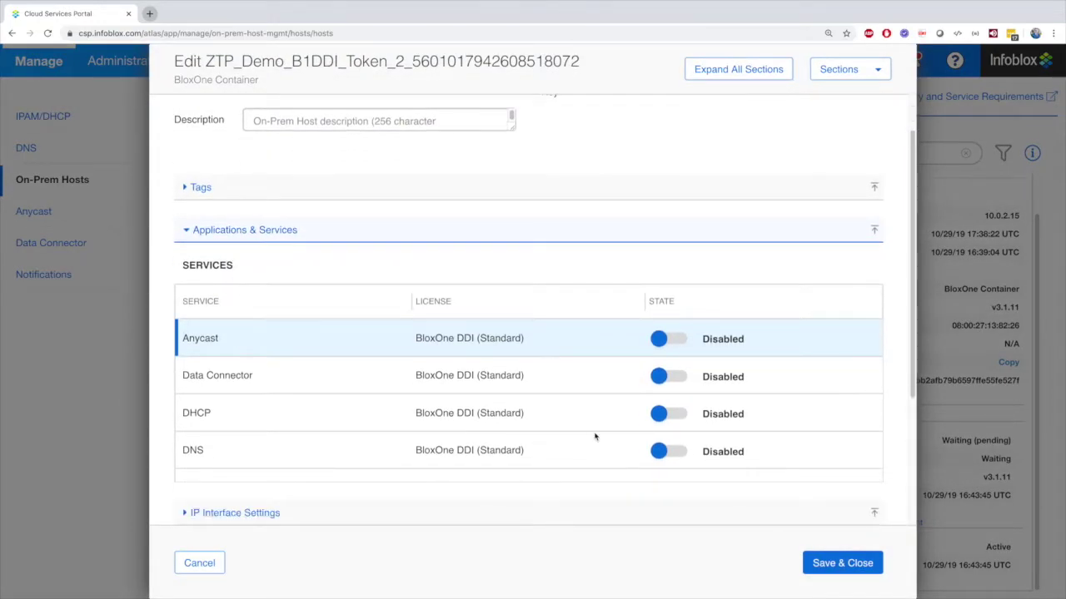
pyautogui.click(668, 417)
pyautogui.click(665, 453)
pyautogui.scroll(-1, 740, 495)
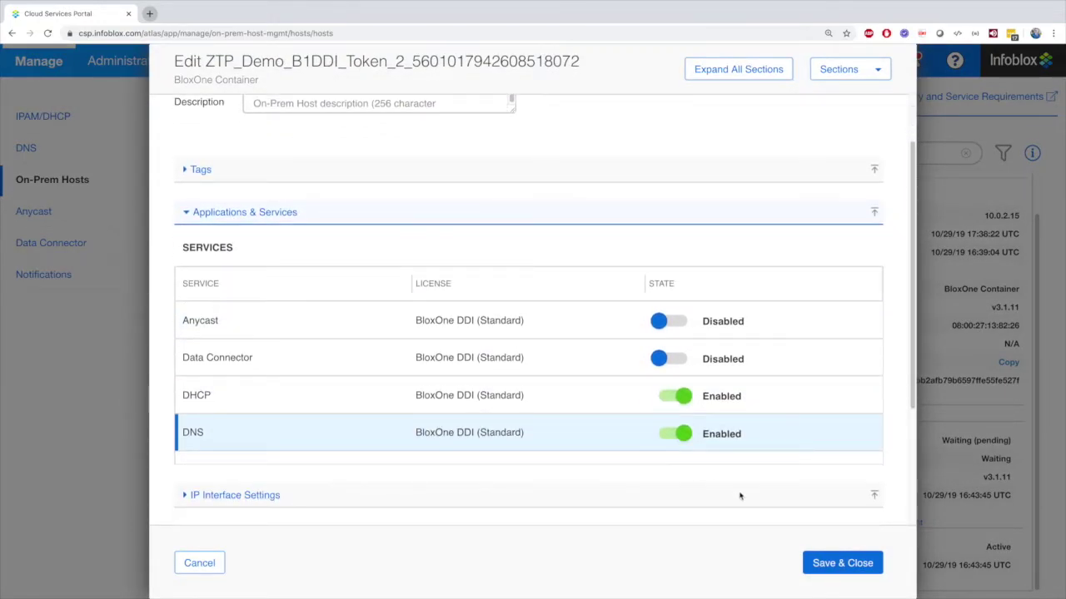
pyautogui.click(853, 572)
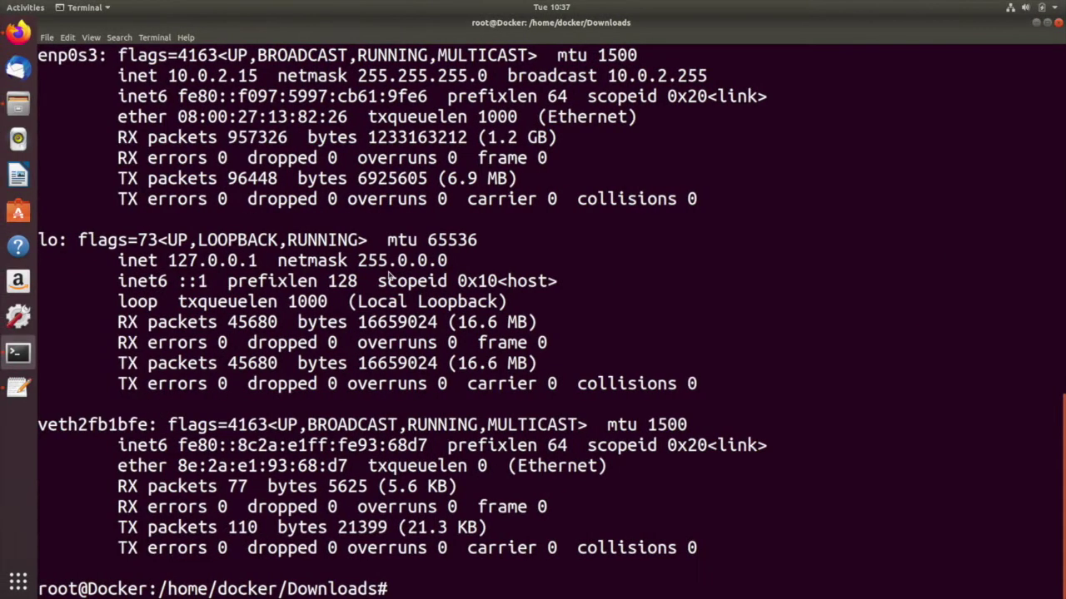
# Switch to the Terminal, clear the screen, and list the running containers with docker ps.
pyautogui.click(372, 366)
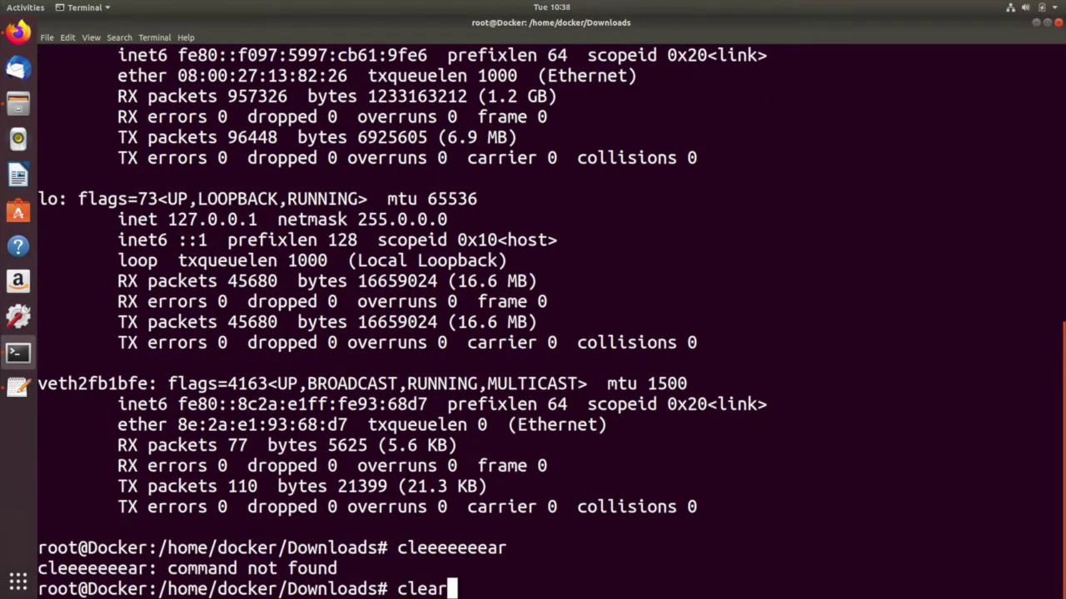
pyautogui.press('Return')
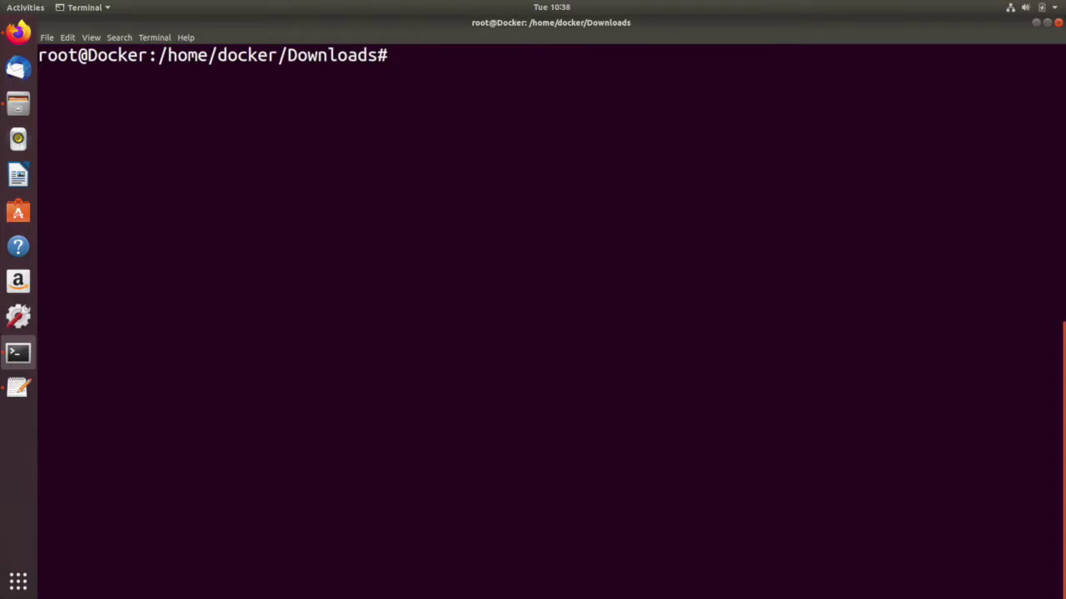
pyautogui.write('docker ps')
pyautogui.press('Return')
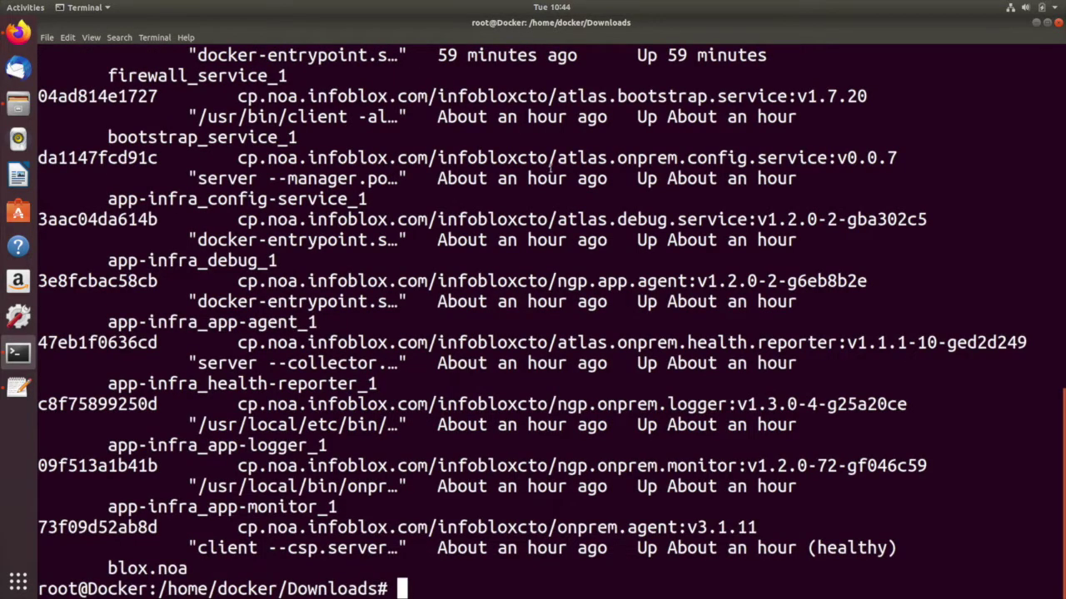
# Go back to the start of the container listing and highlight the DNS and DHCP container entries.
pyautogui.scroll(5, 514, 264)
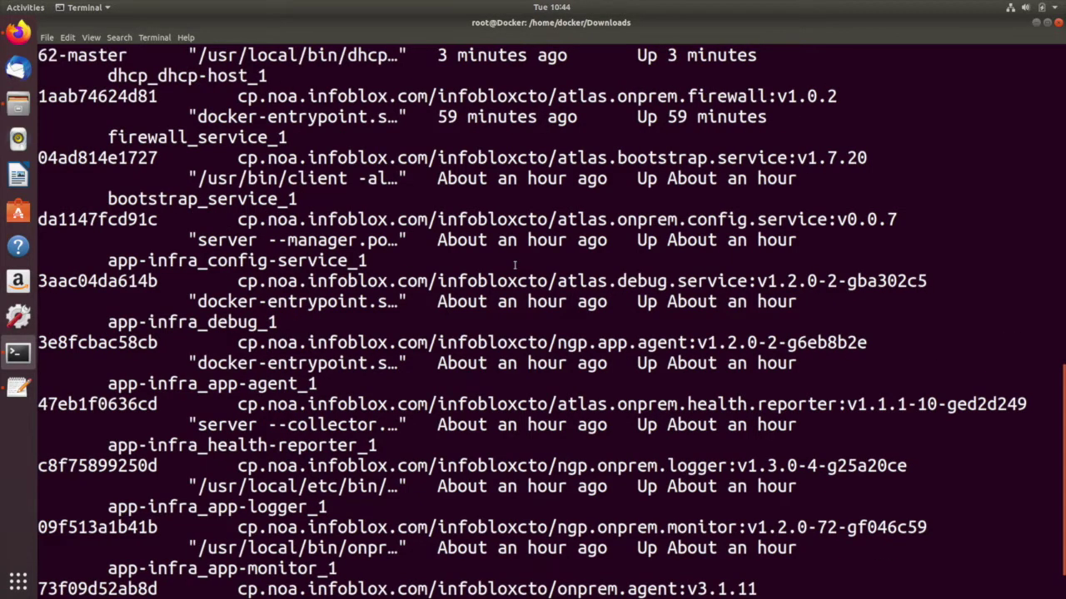
pyautogui.scroll(3, 515, 265)
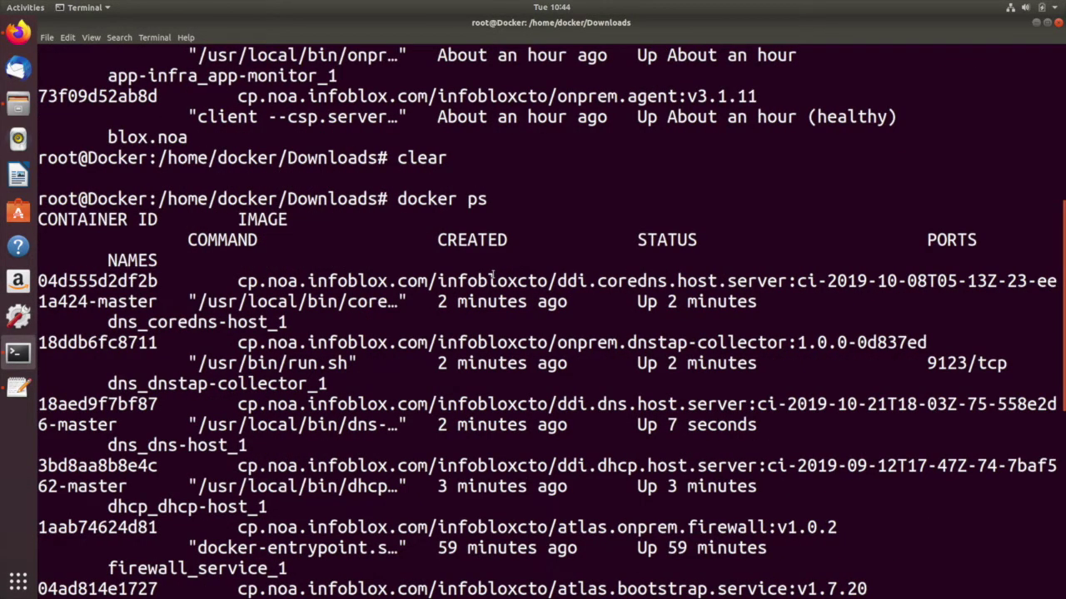
pyautogui.scroll(1, 491, 277)
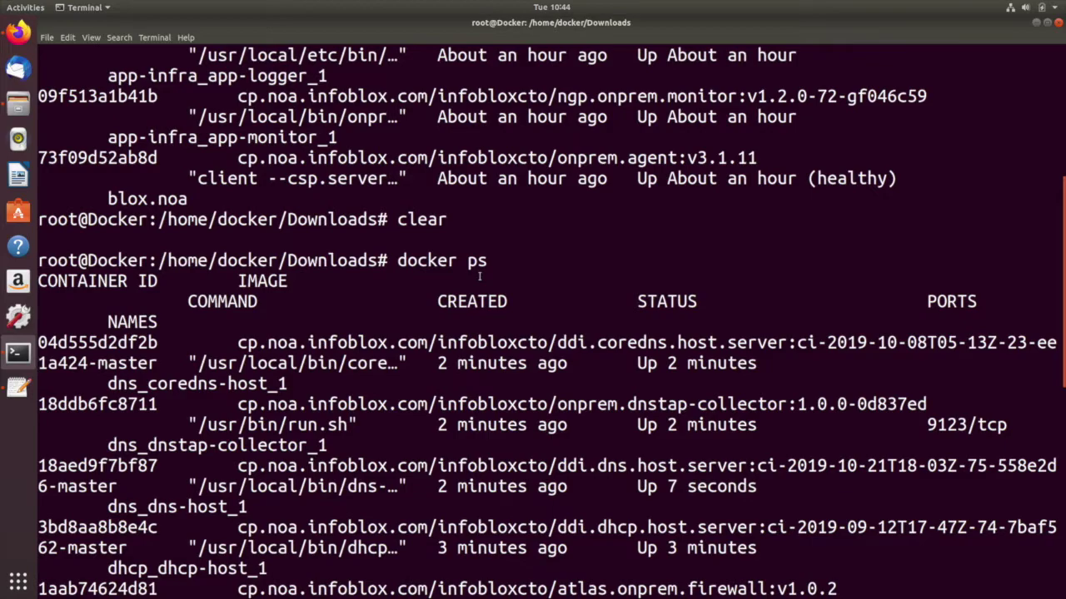
pyautogui.moveTo(42, 347); pyautogui.dragTo(541, 565)
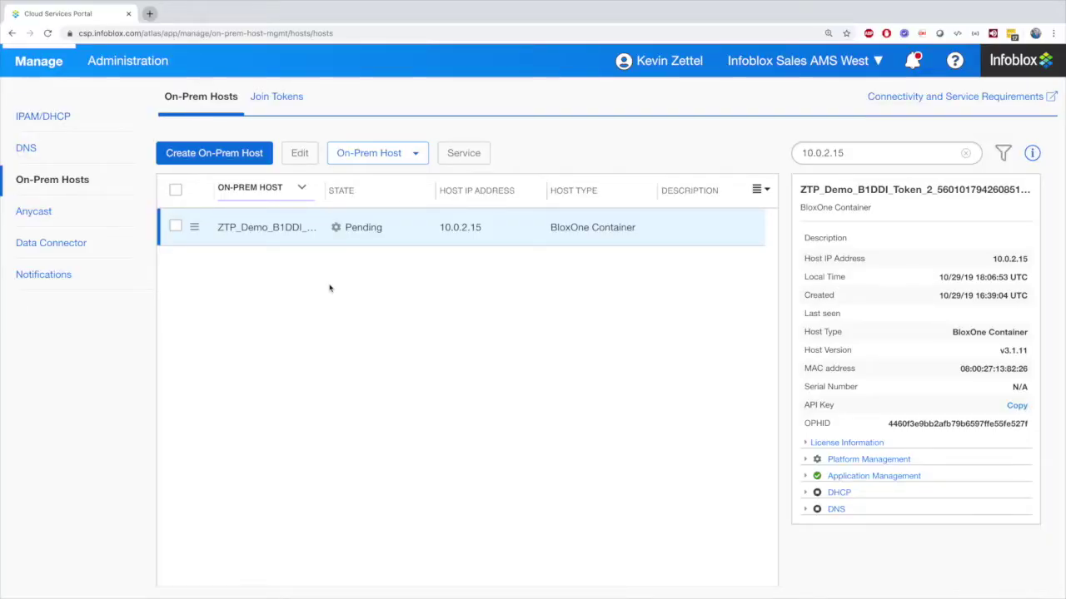
# Rename the 10.0.2.15 on-prem host as Demo_B1DDI and save the change.
pyautogui.click(175, 226)
pyautogui.click(300, 155)
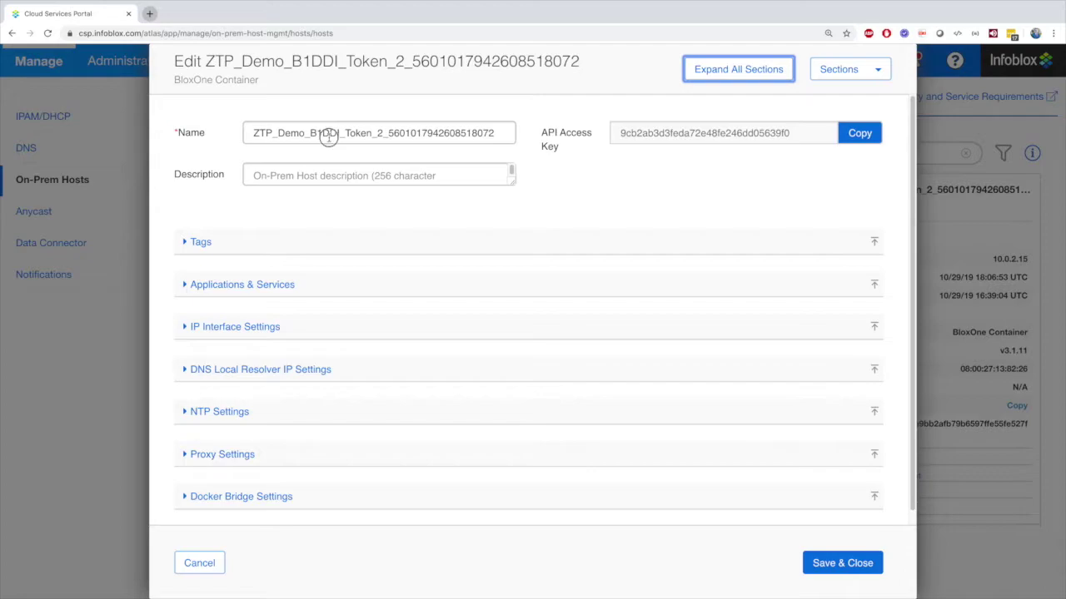
pyautogui.tripleClick(329, 137)
pyautogui.write('Demo_B1DDI')
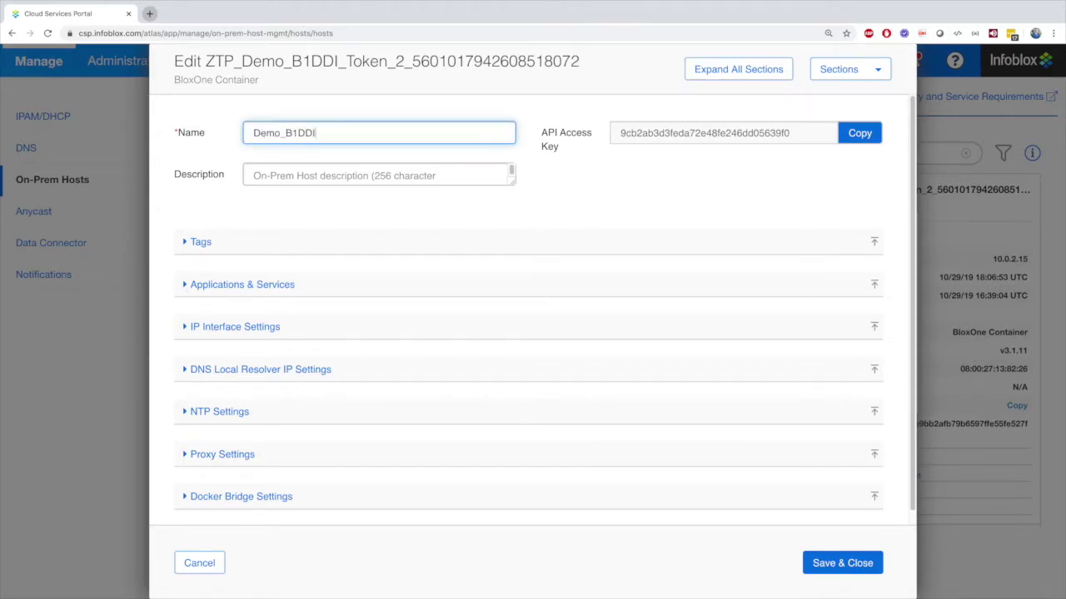
pyautogui.click(828, 568)
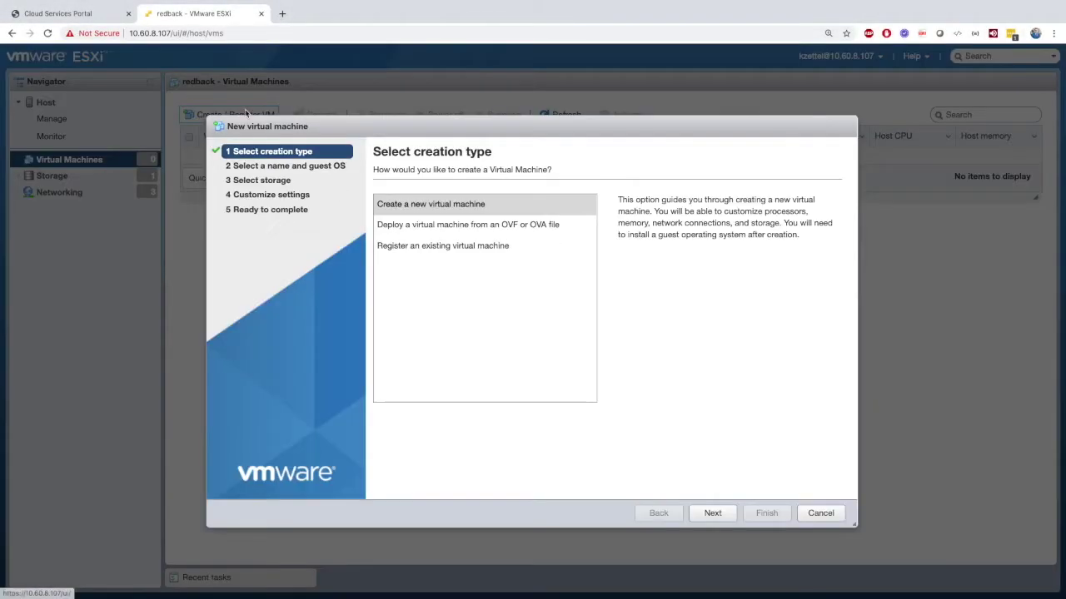
# Start an OVA deployment in VMware ESXi, name the virtual machine VM_Deploy, and load BloxOne_OnPrem_VMWare_3.2.7.ova.
pyautogui.click(404, 223)
pyautogui.click(709, 511)
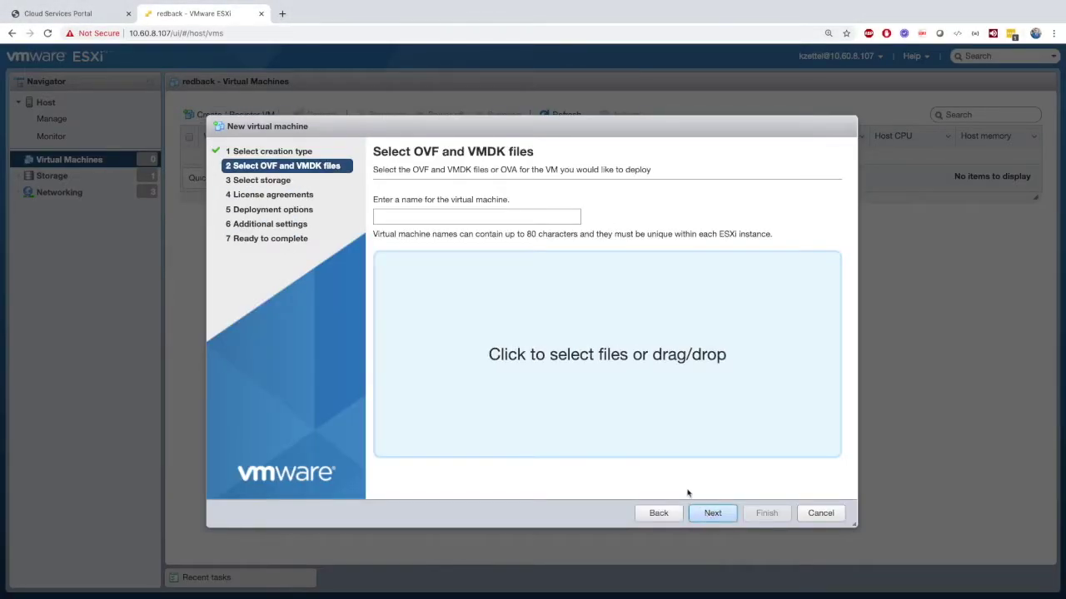
pyautogui.click(511, 219)
pyautogui.write('VM_')
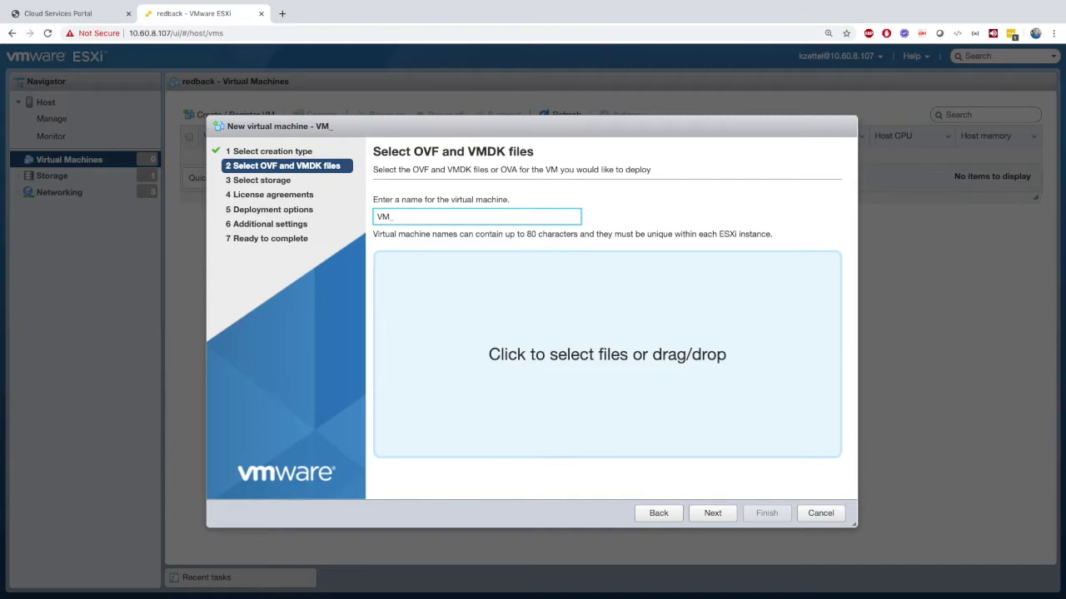
pyautogui.write('Deploy')
pyautogui.click(563, 316)
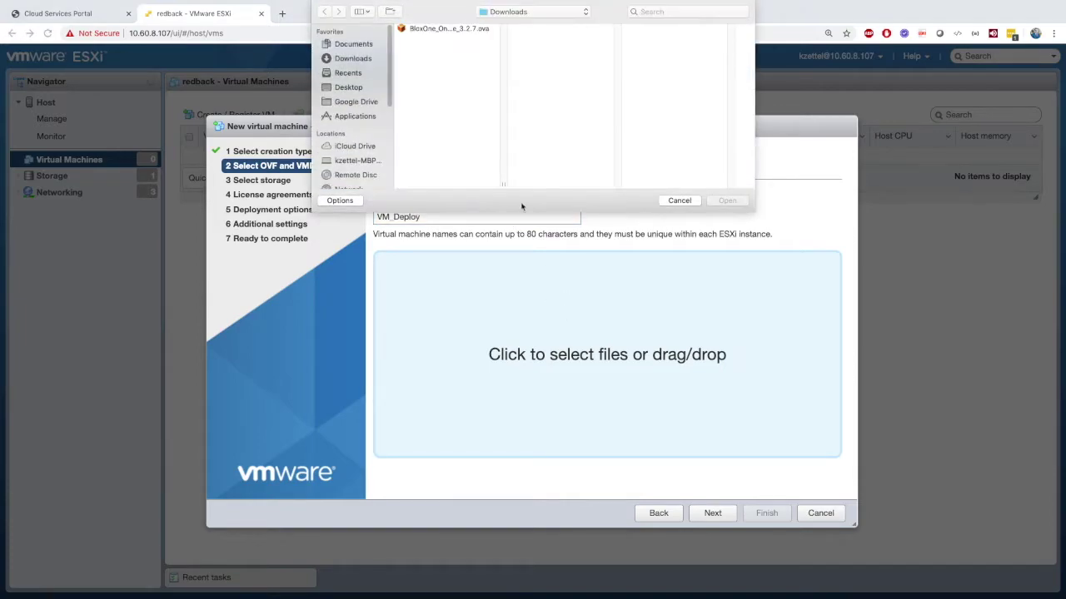
pyautogui.click(457, 30)
pyautogui.click(736, 203)
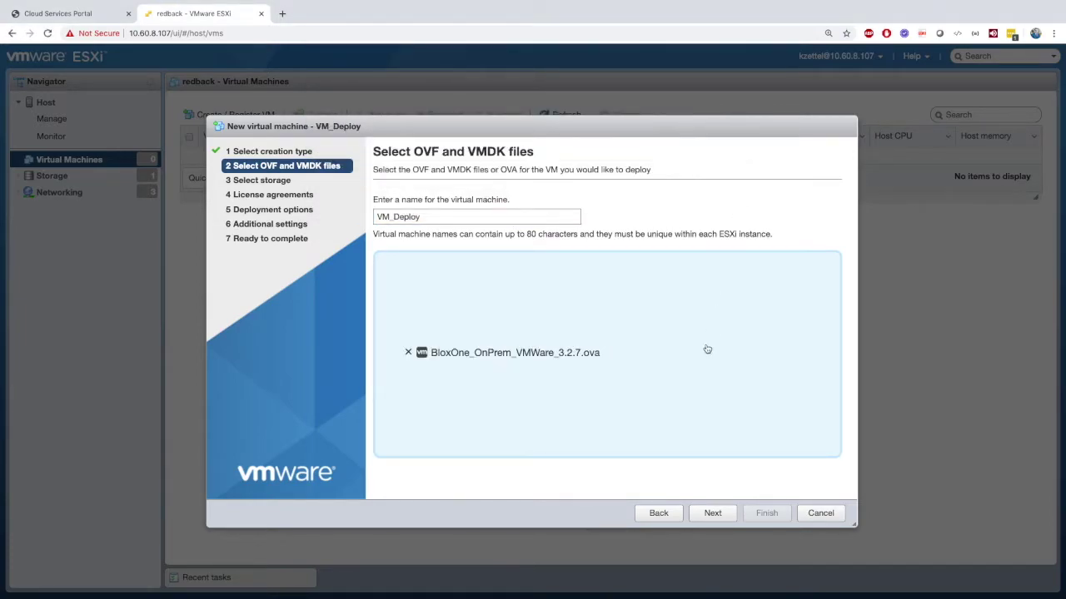
pyautogui.click(712, 513)
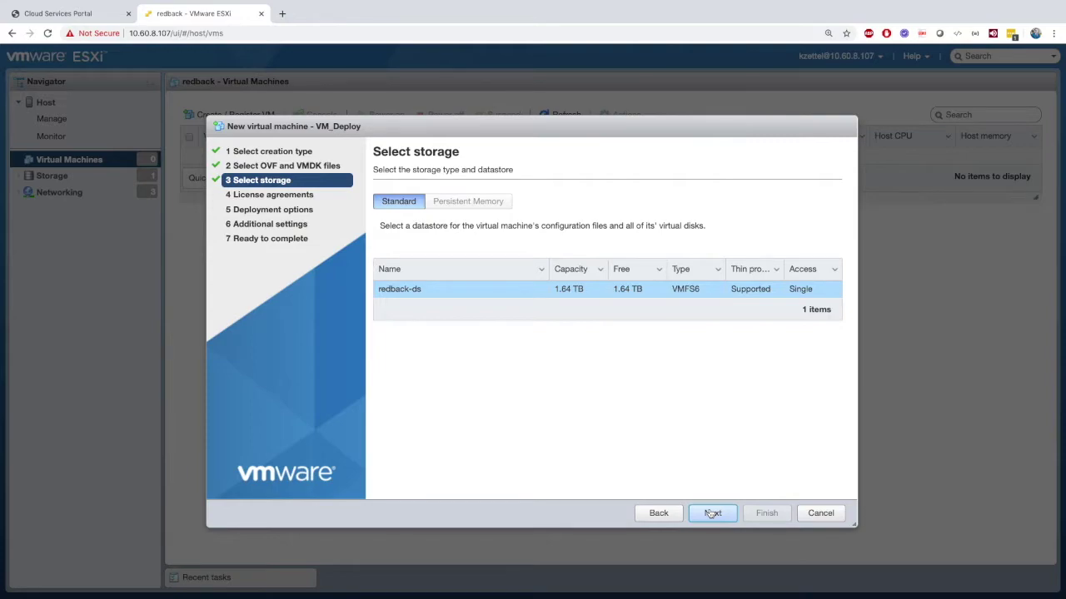
# Accept the redback-ds datastore and map the VM's lan network to v2031 in the deployment options.
pyautogui.click(713, 513)
pyautogui.click(665, 217)
pyautogui.click(662, 222)
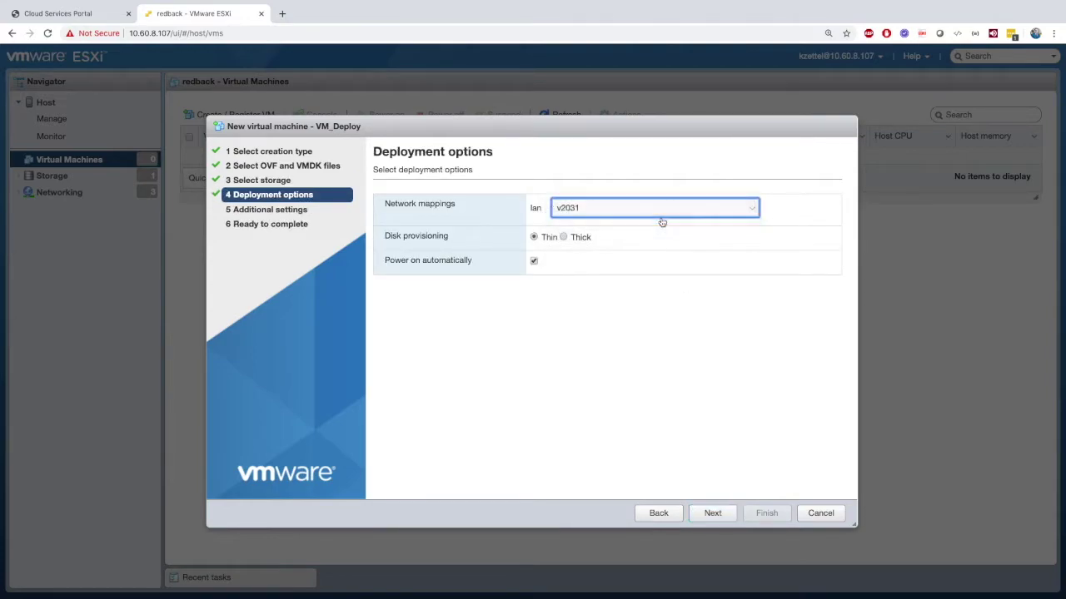
pyautogui.click(708, 515)
# Collapse and reopen the additional settings sections as needed, and paste the join token into the cloud credentials.
pyautogui.click(478, 291)
pyautogui.click(474, 273)
pyautogui.click(473, 253)
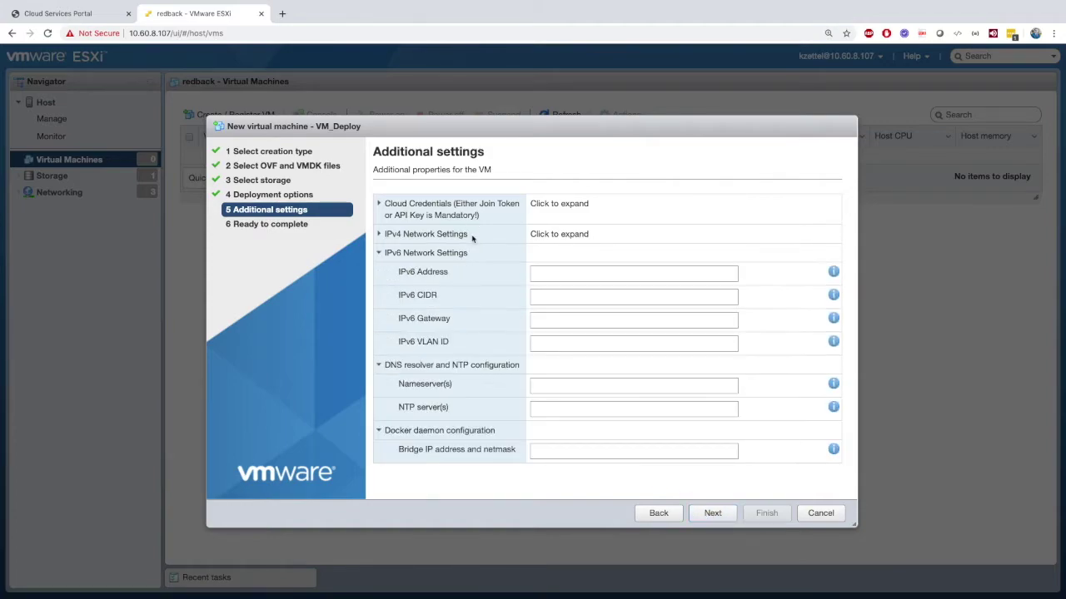
pyautogui.click(471, 236)
pyautogui.click(473, 214)
pyautogui.click(536, 256)
pyautogui.hotkey('ctrl', 'v')
pyautogui.scroll(-2, 536, 256)
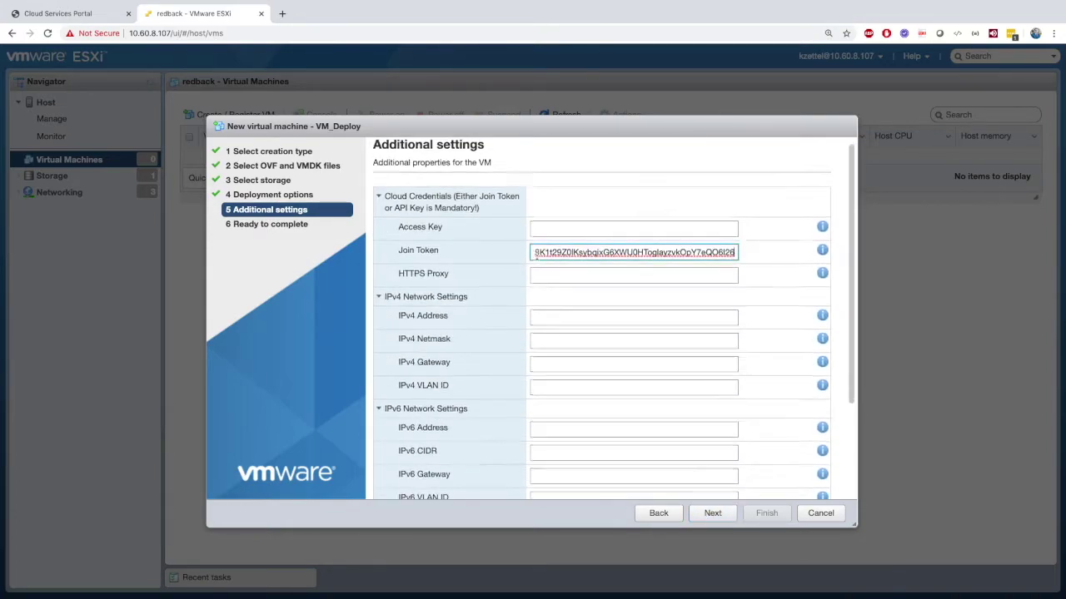
# Set the VM's IPv4 address to 10.60.31.150, netmask to 255.255.255.0, and gateway to 10.60.31.1.
pyautogui.click(536, 257)
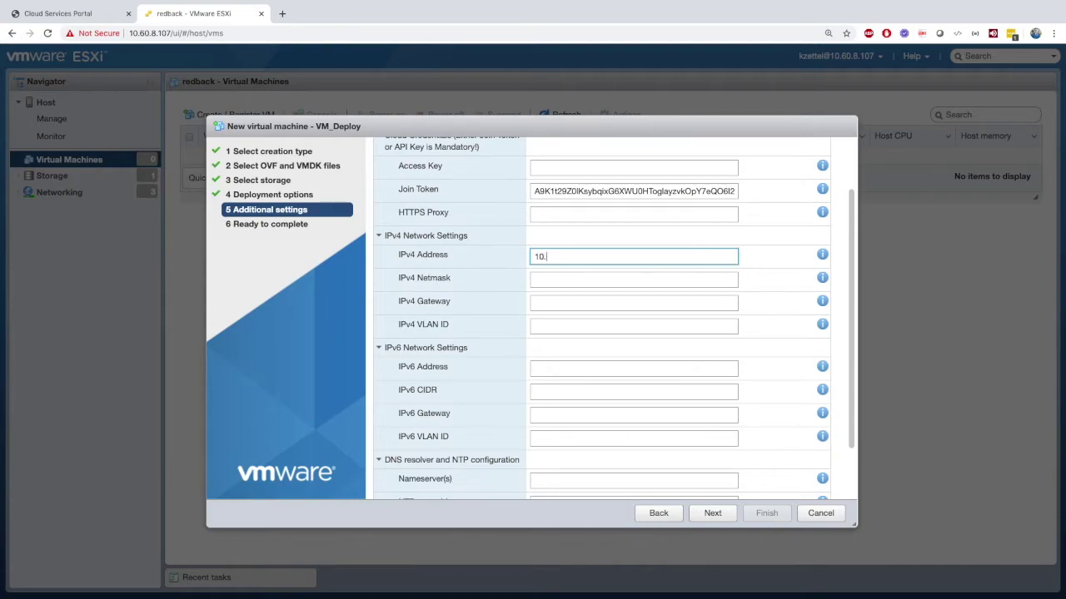
pyautogui.click(542, 278)
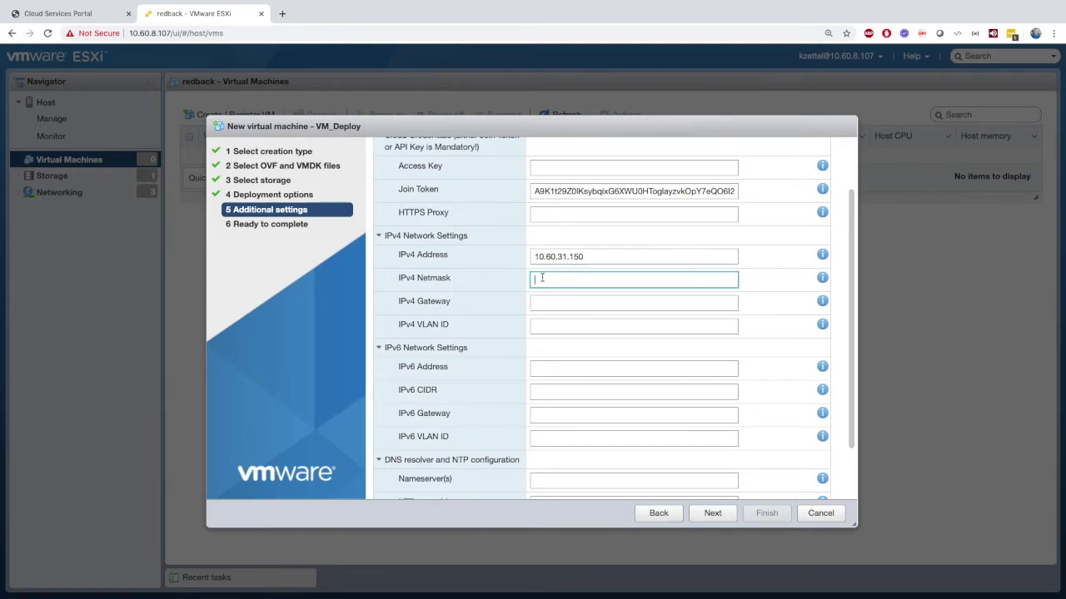
pyautogui.write('255.255.255.0')
pyautogui.click(544, 302)
pyautogui.write('10.60.31.1')
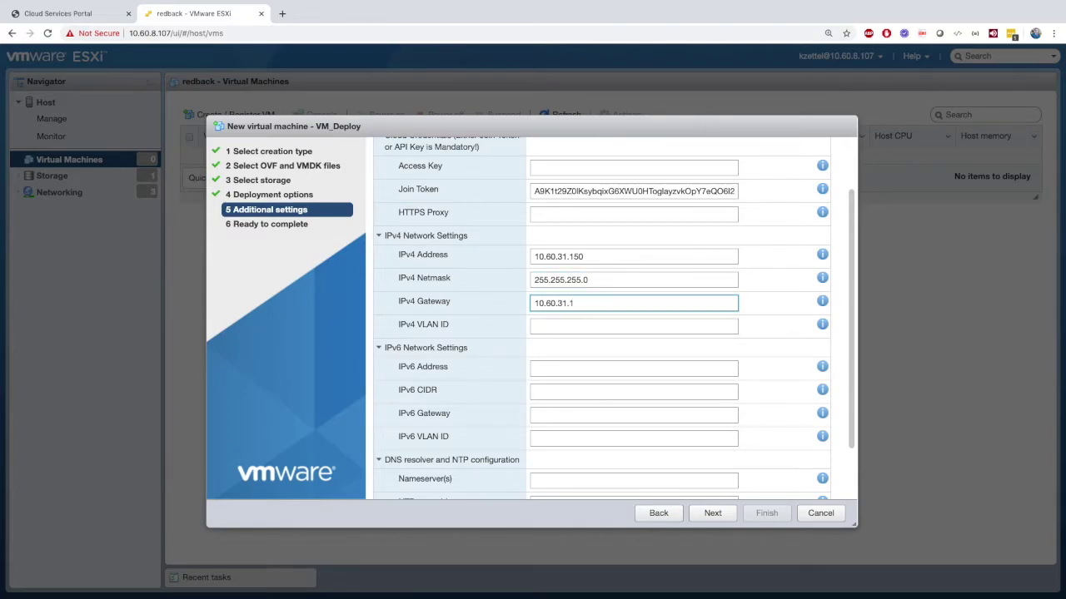
# Set the VM's nameserver to 8.8.8.8 and finish the deployment wizard.
pyautogui.scroll(-2, 583, 375)
pyautogui.click(546, 412)
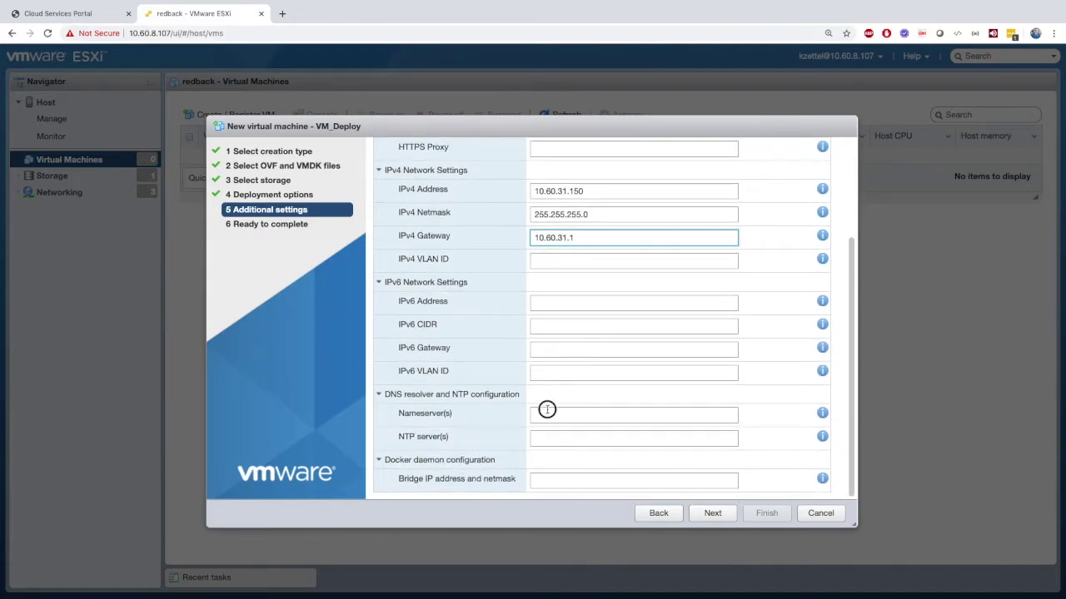
pyautogui.write('8.8.8.8')
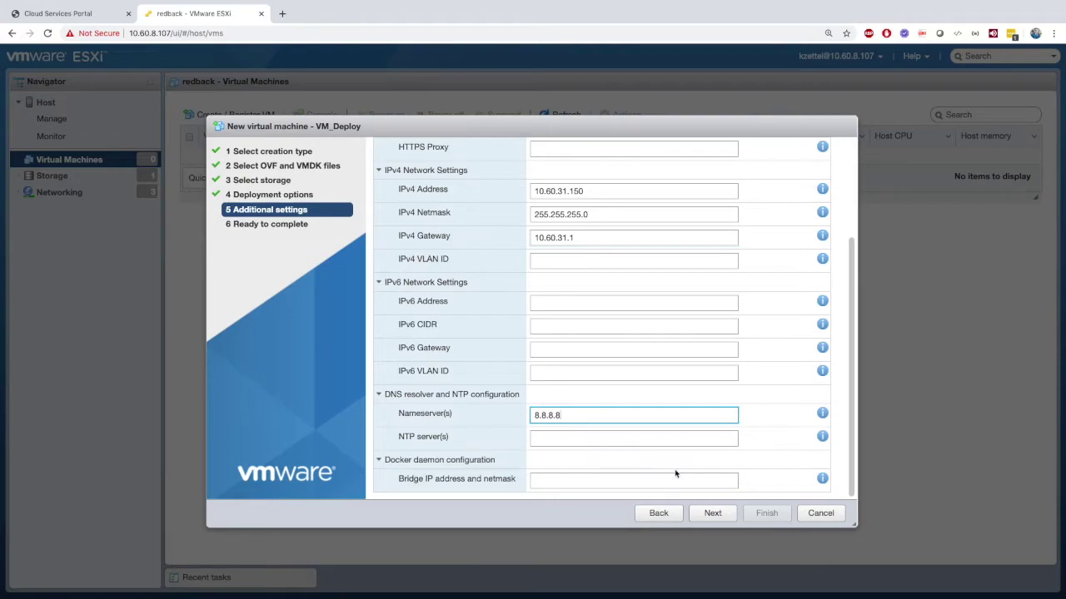
pyautogui.click(704, 510)
pyautogui.click(766, 513)
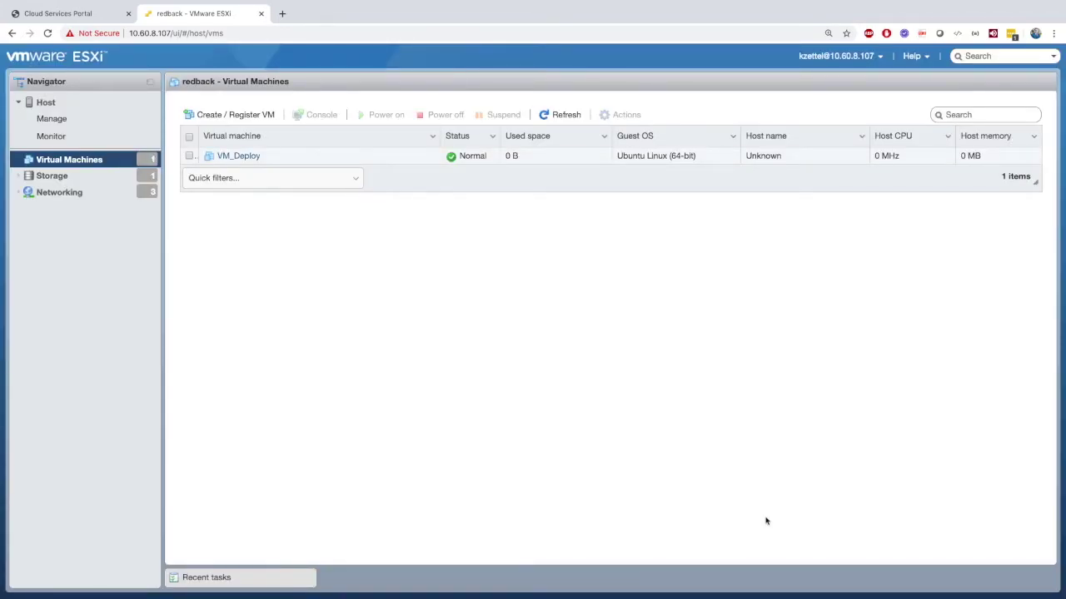
# Refresh the virtual machine list, select VM_Deploy, and open the recent tasks to check the deployment progress.
pyautogui.click(557, 114)
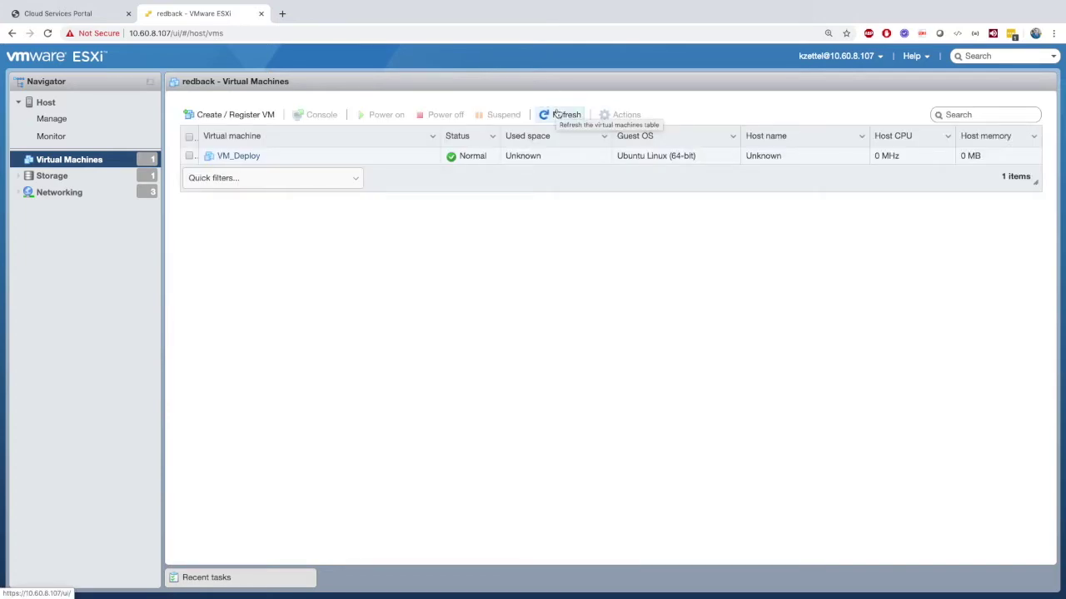
pyautogui.click(190, 157)
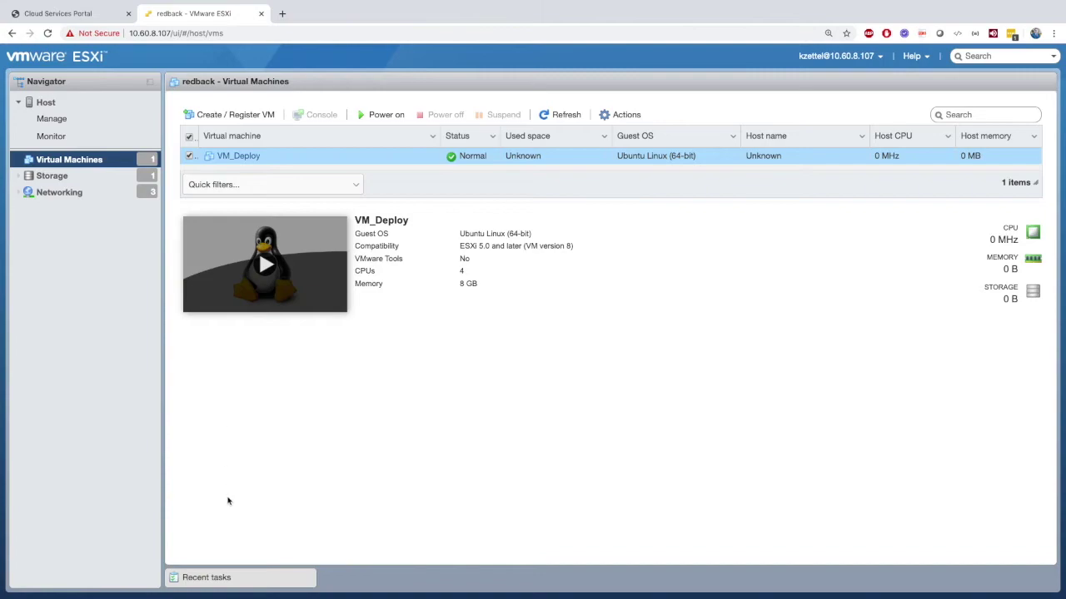
pyautogui.click(215, 578)
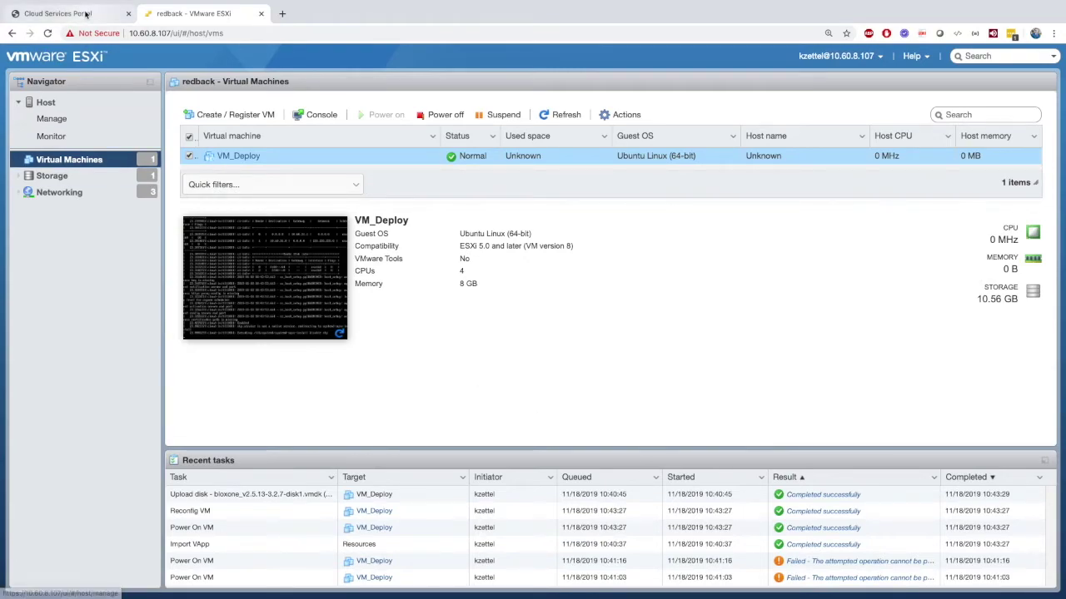
# Switch to the Cloud Services Portal and reload the join tokens list to check the usage of Demo_B1DDI_Token_2.
pyautogui.click(117, 13)
pyautogui.click(176, 264)
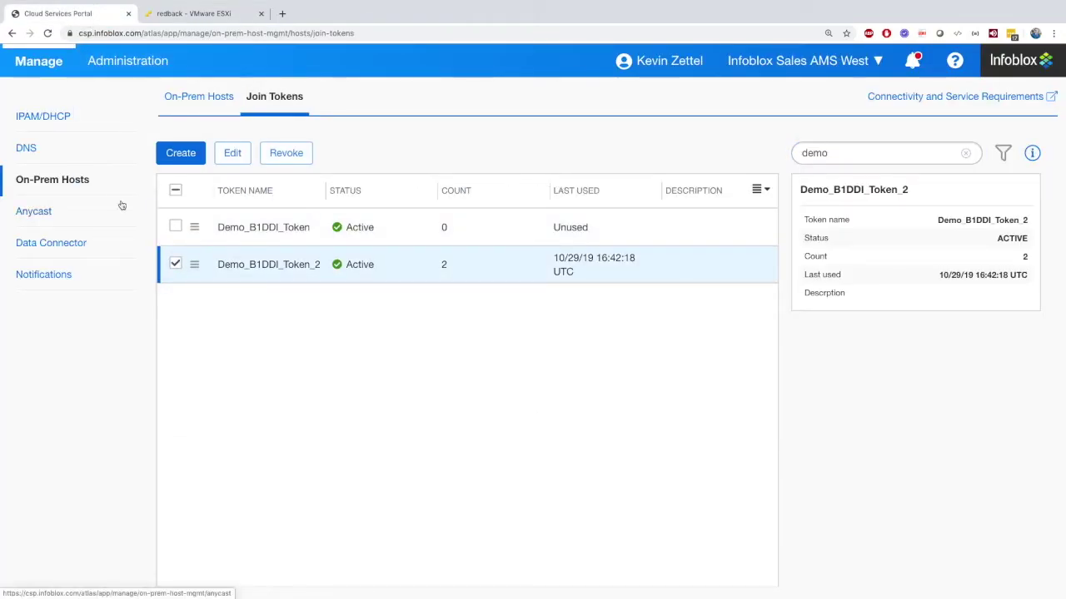
pyautogui.click(200, 96)
pyautogui.click(278, 97)
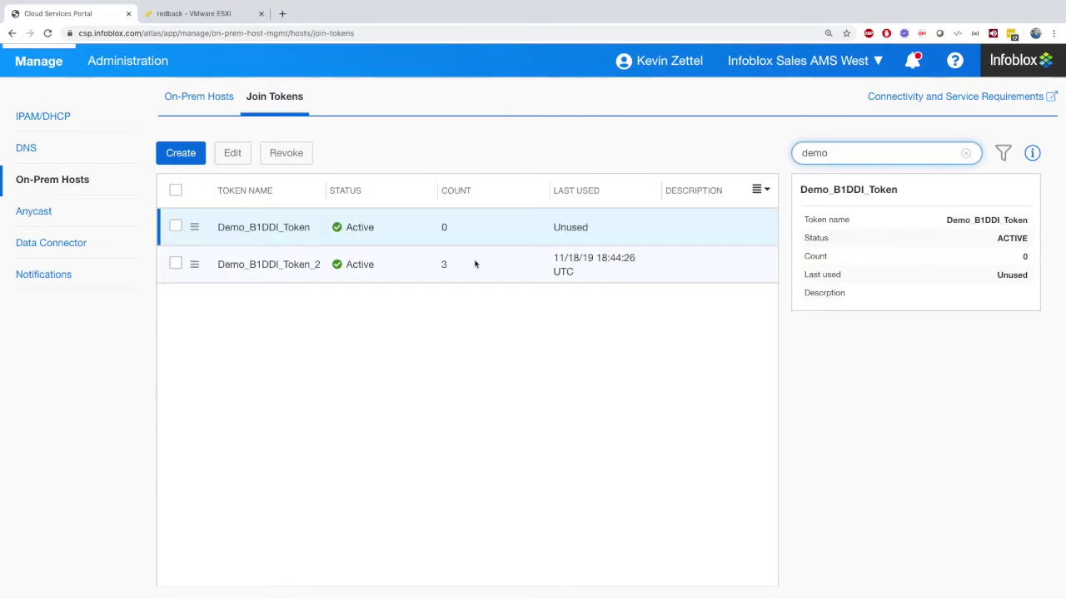
# Search the on-prem hosts for 10.60.31.150, select the host, and expand its Application Management and Platform Management details.
pyautogui.click(200, 93)
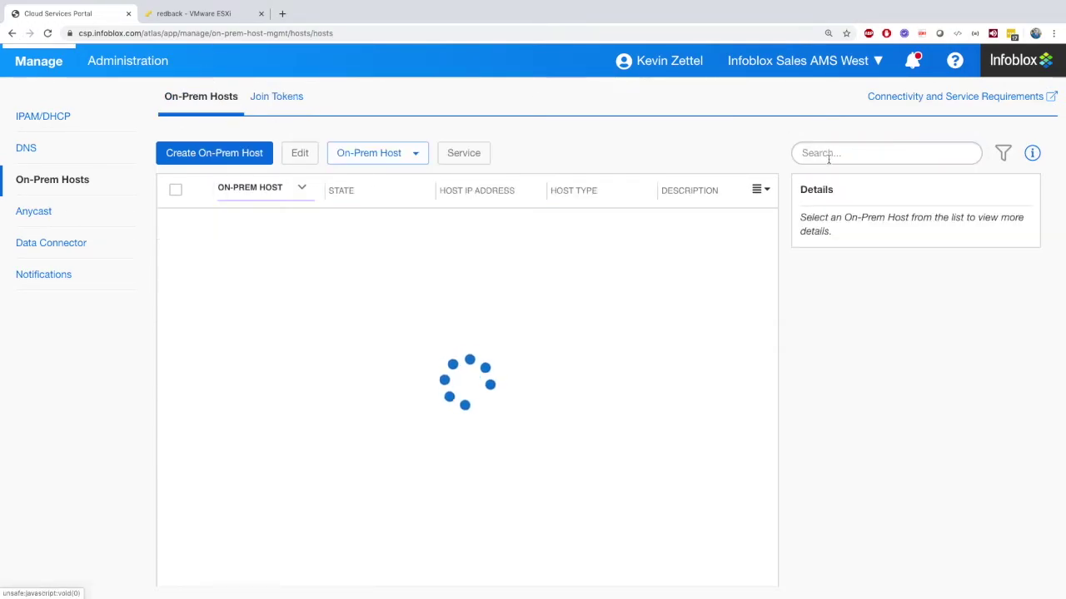
pyautogui.click(805, 153)
pyautogui.write('10.60.31.')
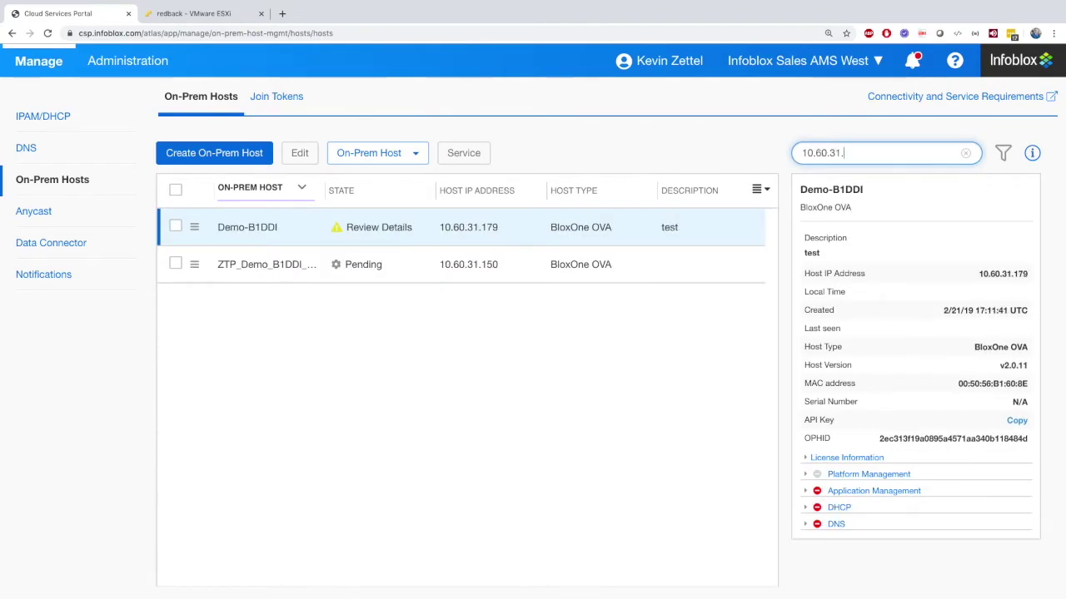
pyautogui.write('150')
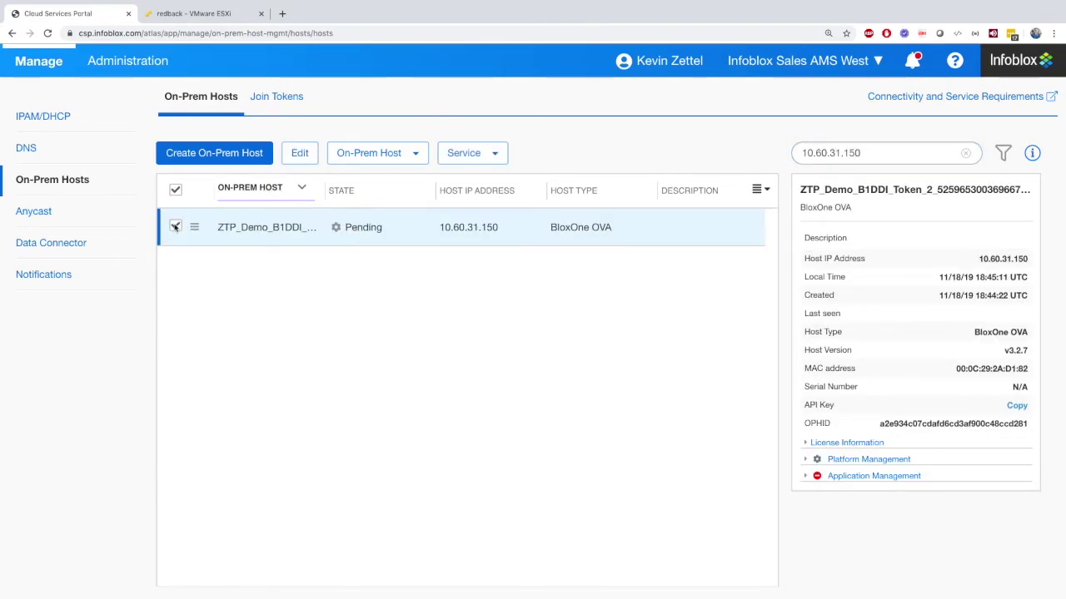
pyautogui.click(807, 476)
pyautogui.click(807, 461)
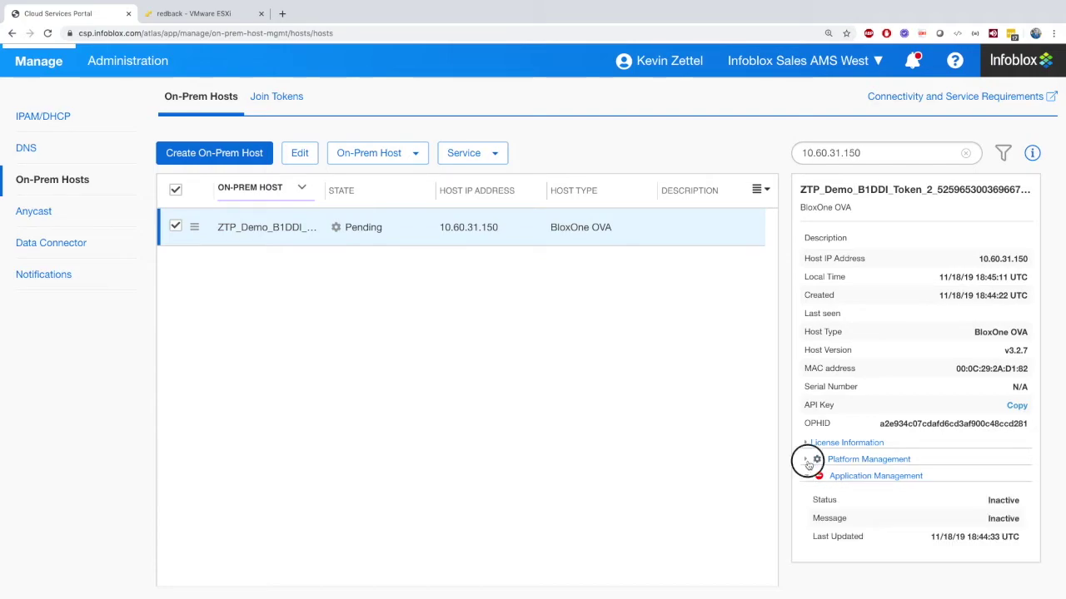
# Refresh the status of the 10.60.31.150 host and review its platform and application management details.
pyautogui.click(493, 153)
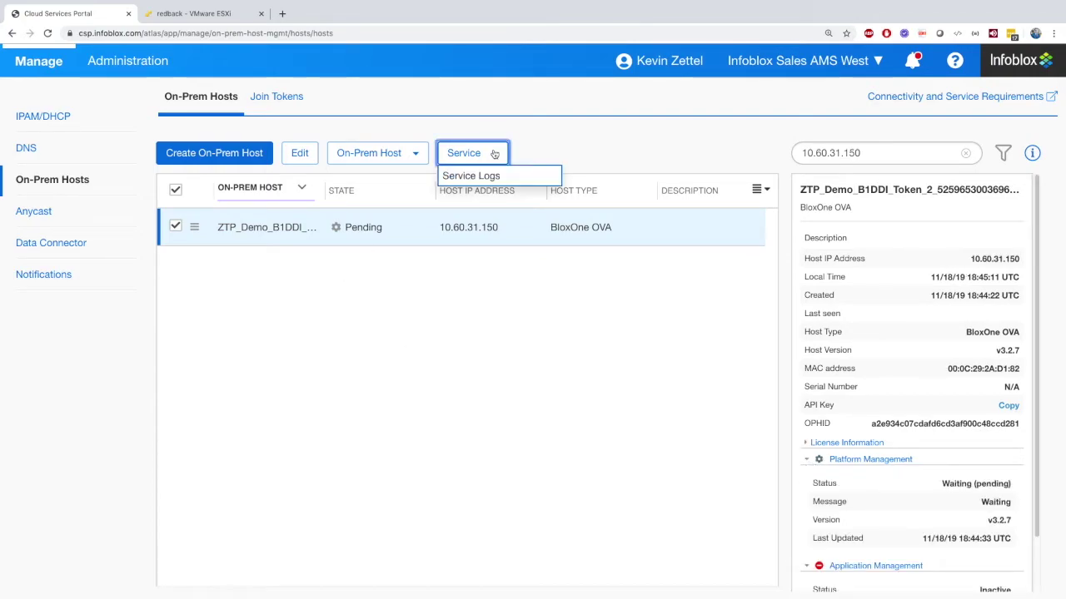
pyautogui.click(387, 155)
pyautogui.click(389, 245)
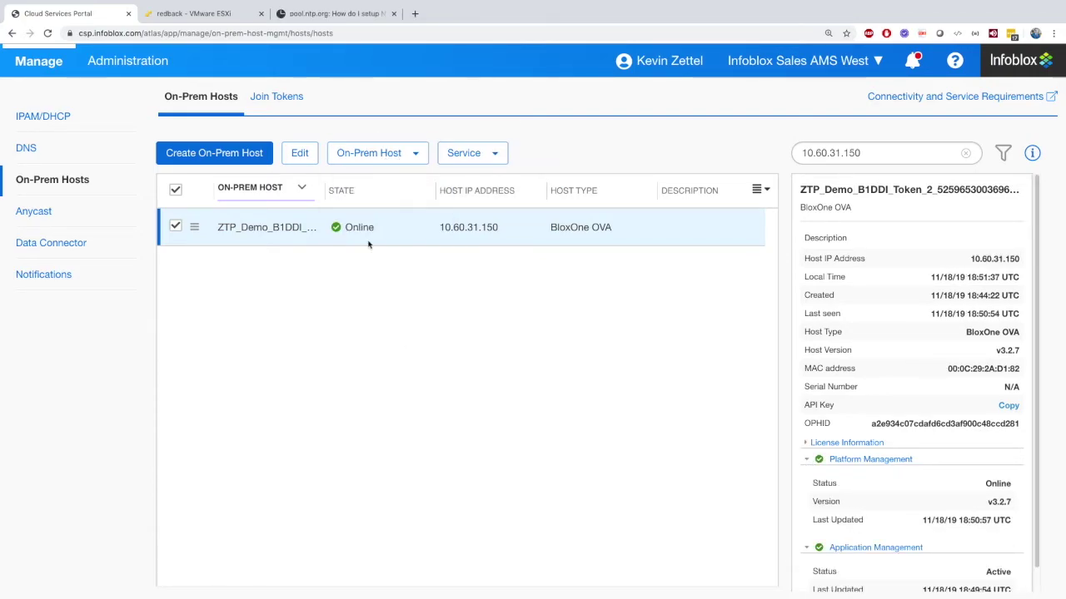
pyautogui.scroll(-1, 851, 516)
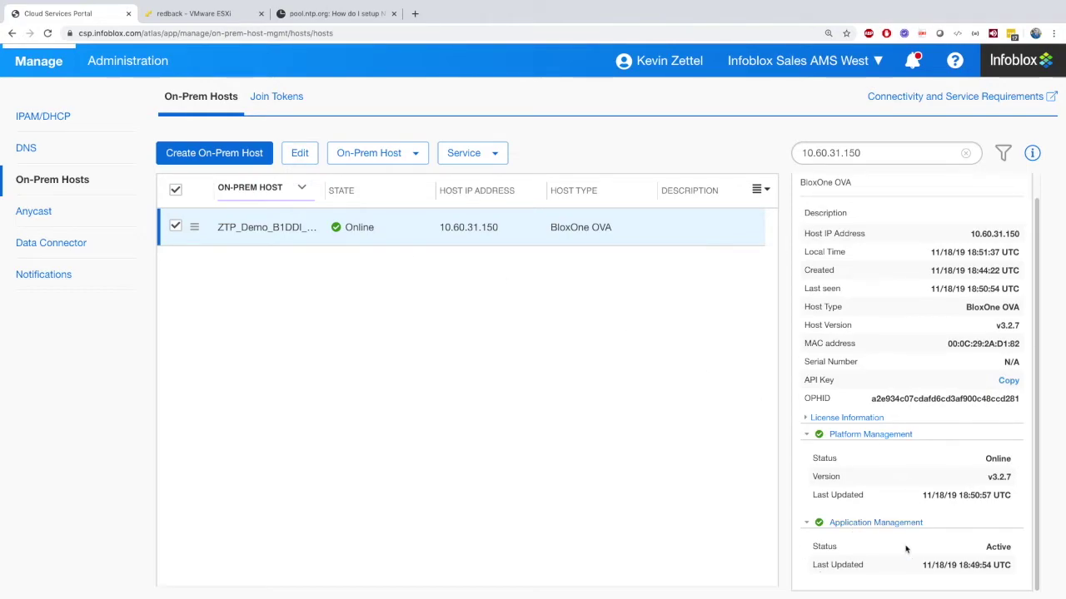
# Edit the 10.60.31.150 host, enable its DHCP and DNS services under Applications & Services, and save the changes.
pyautogui.click(194, 227)
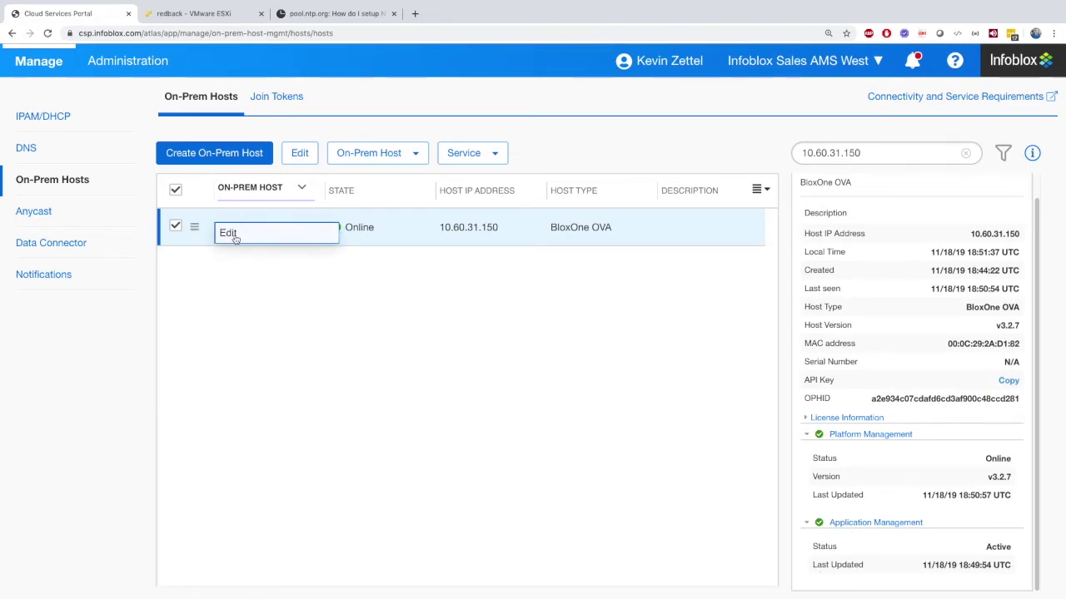
pyautogui.click(233, 235)
pyautogui.click(236, 287)
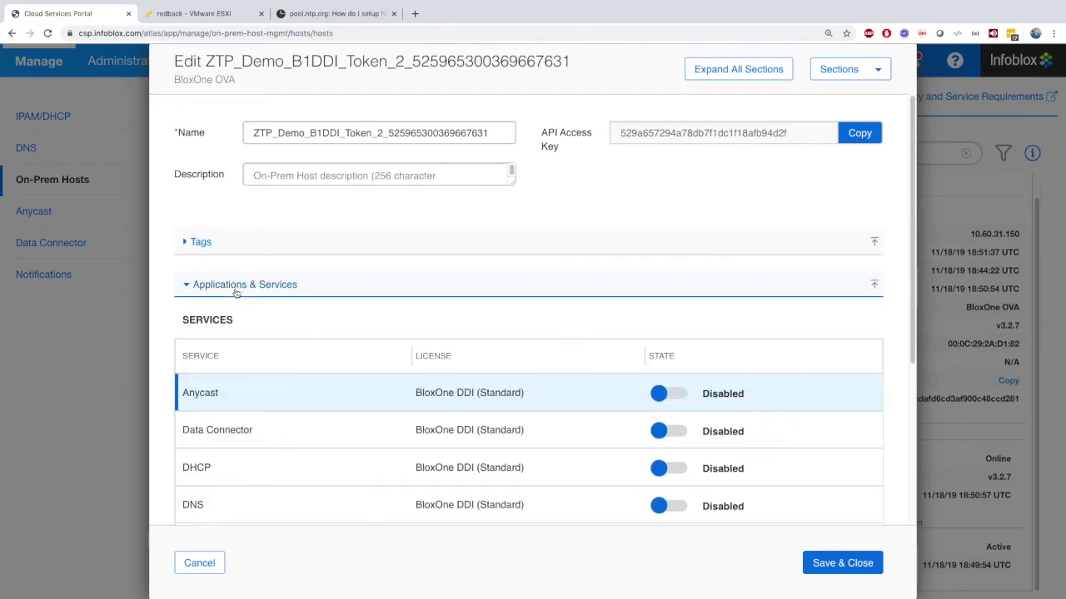
pyautogui.click(673, 371)
pyautogui.click(672, 408)
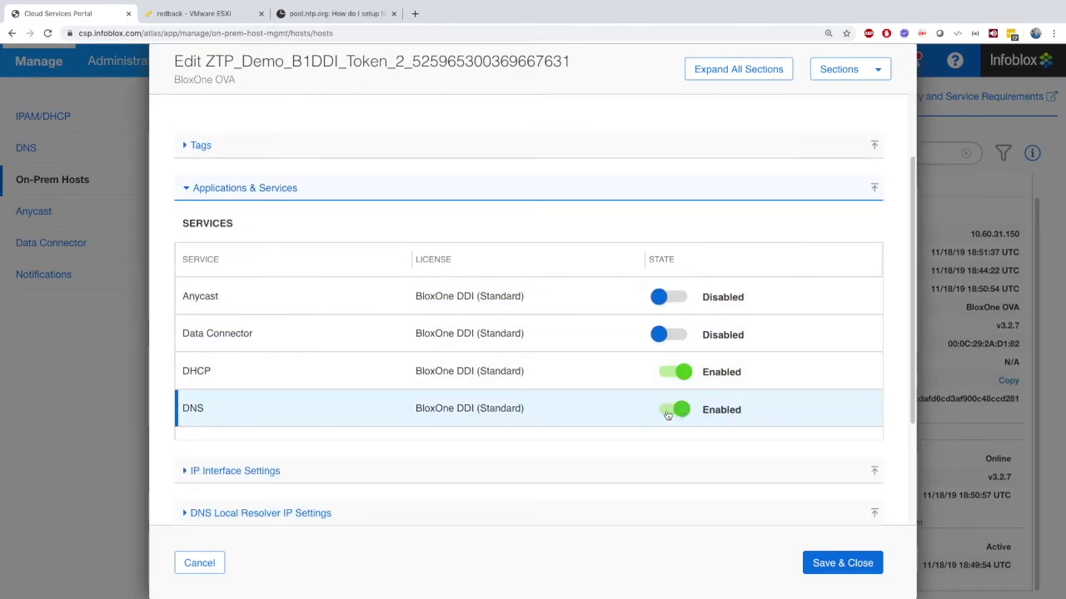
pyautogui.click(843, 564)
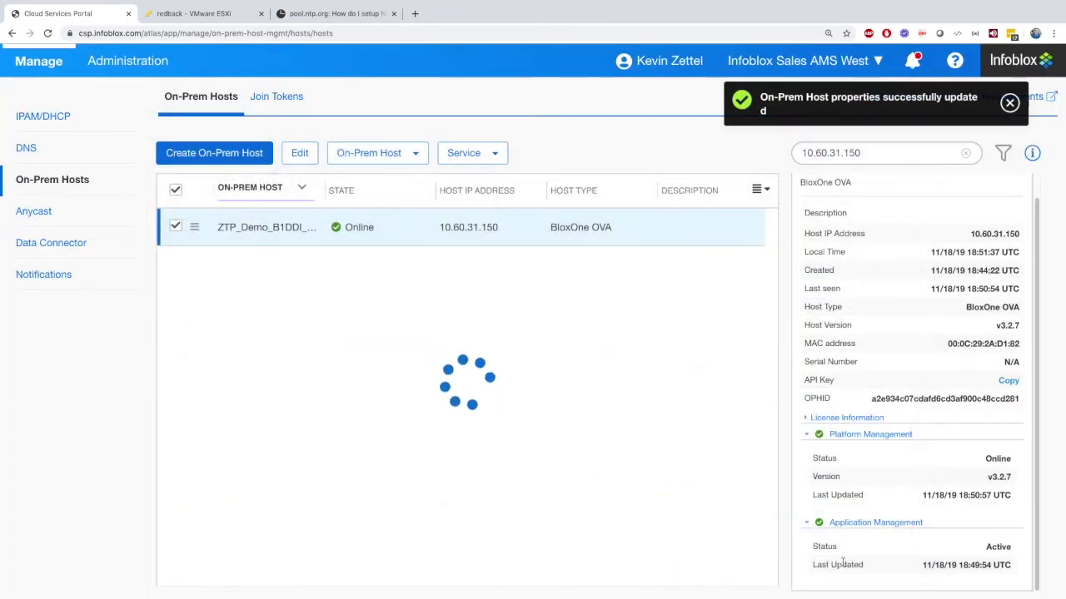
# Expand the DNS and DHCP service details of the 10.60.31.150 host and review them.
pyautogui.scroll(-2, 842, 563)
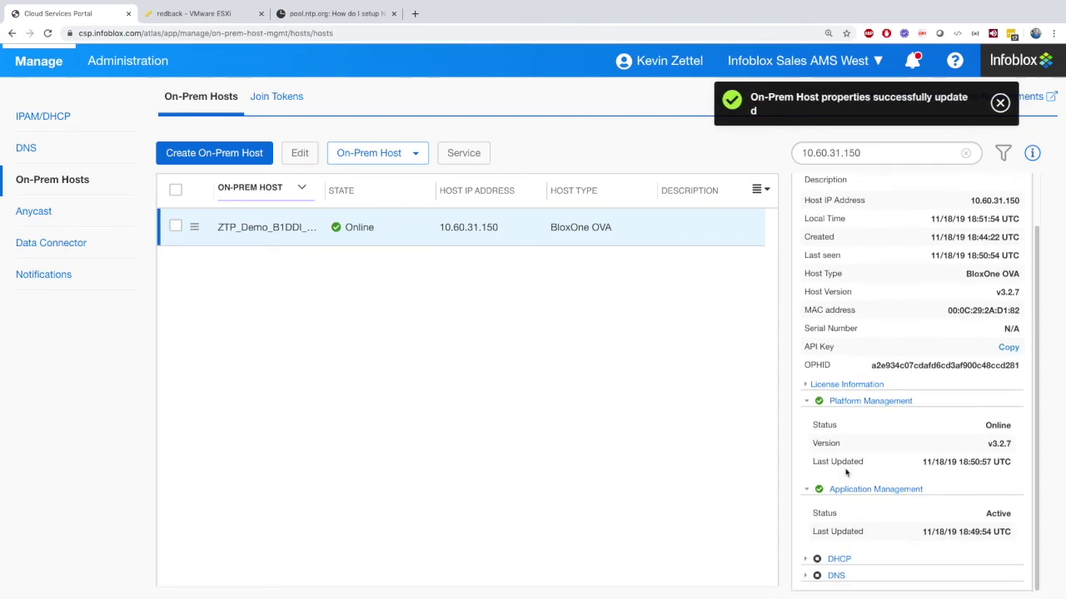
pyautogui.click(805, 576)
pyautogui.click(805, 559)
pyautogui.scroll(-2, 809, 561)
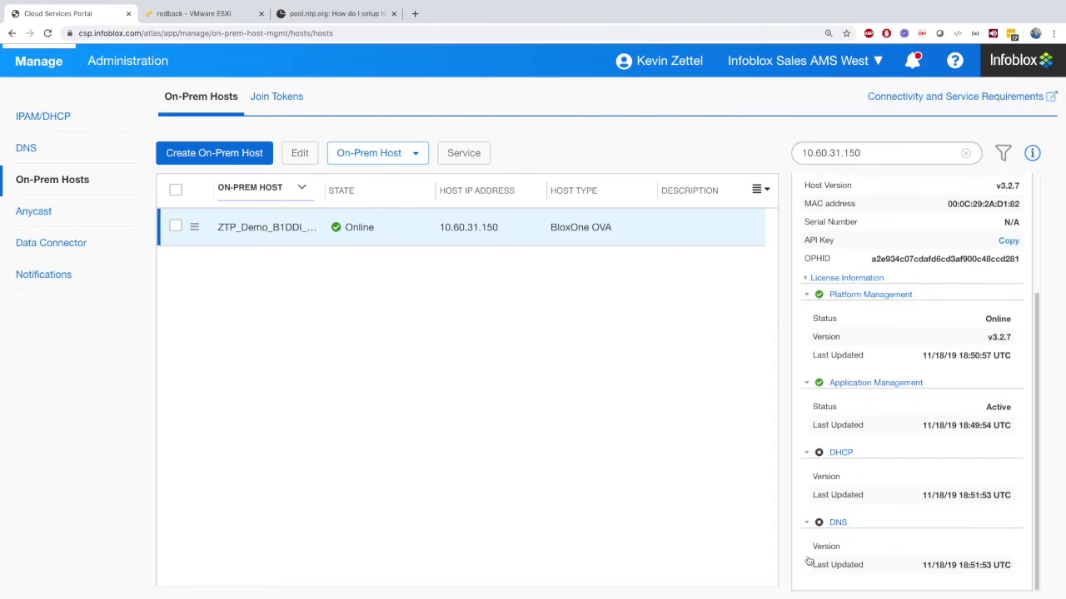
# Select the 10.60.31.150 host again and refresh its status to update the DHCP and DNS service states.
pyautogui.click(176, 227)
pyautogui.click(375, 153)
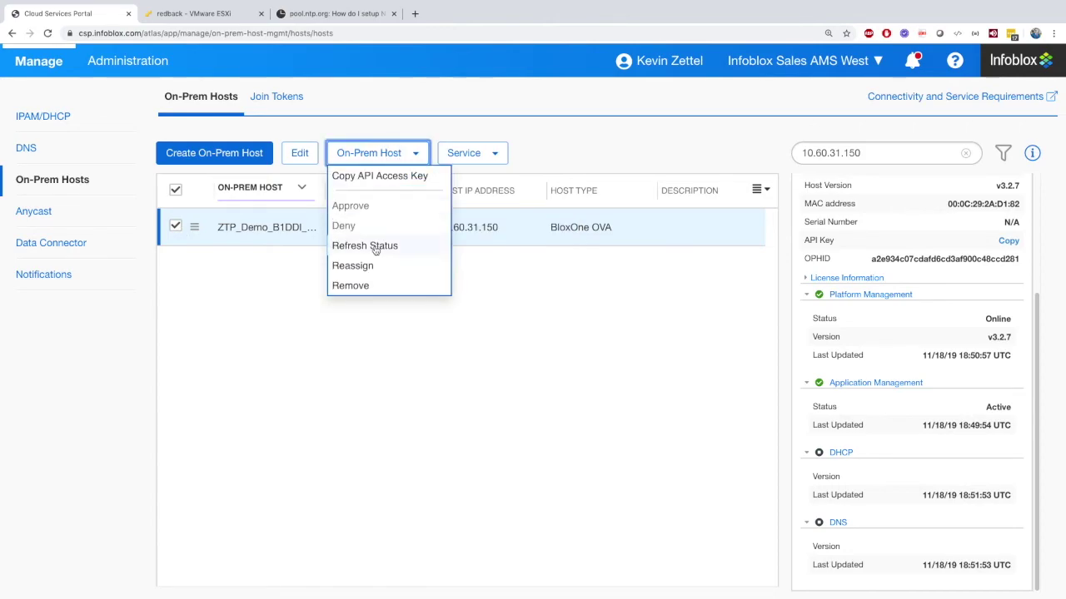
pyautogui.click(377, 252)
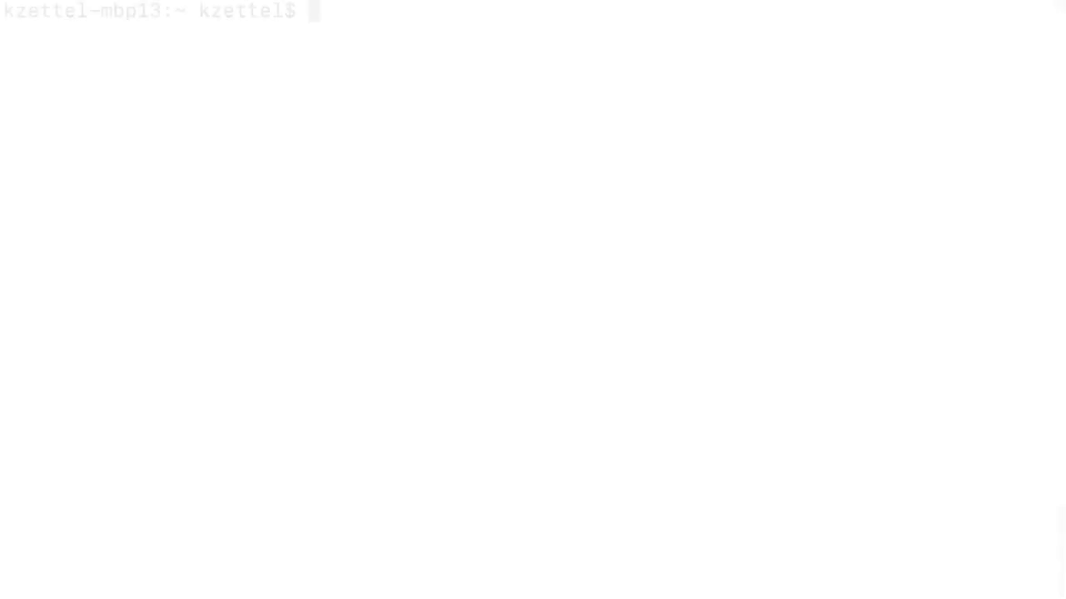
pyautogui.write('dig @10')
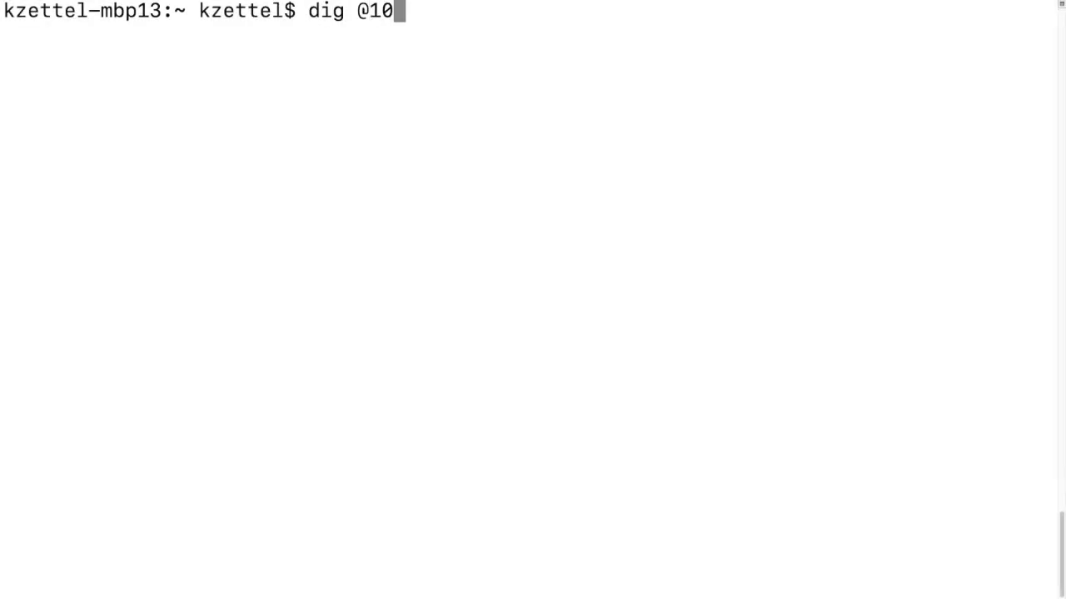
pyautogui.write('.60.31.150 ')
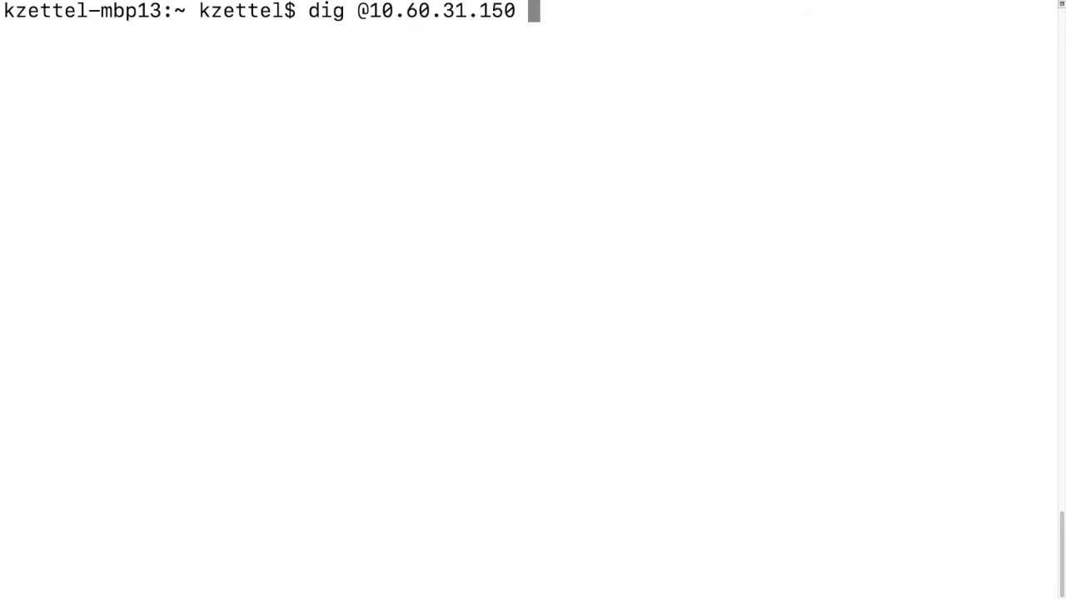
pyautogui.write('infoblox.com')
pyautogui.press('Return')
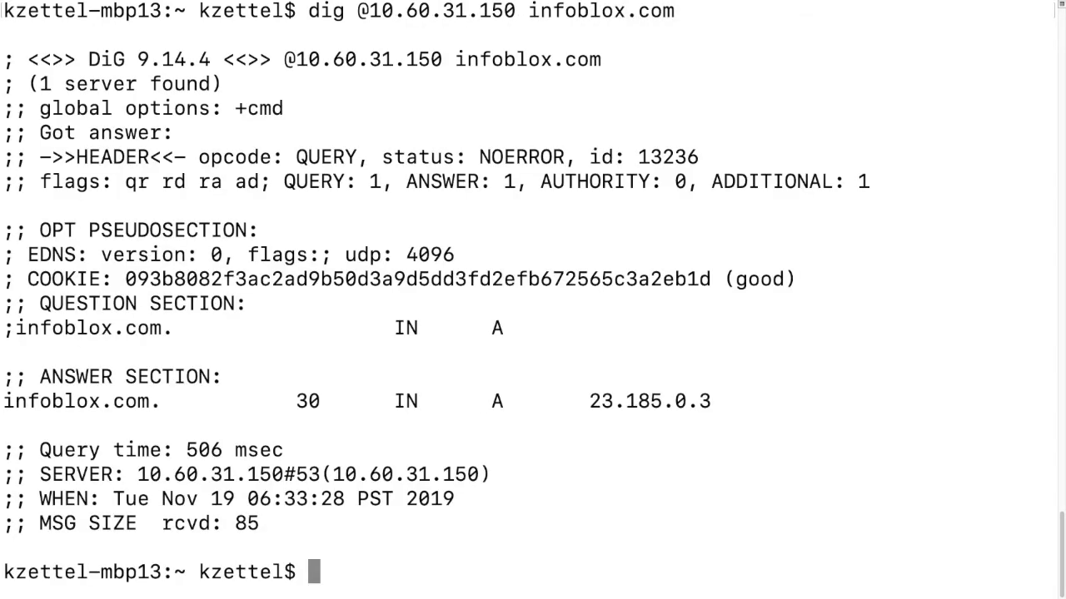